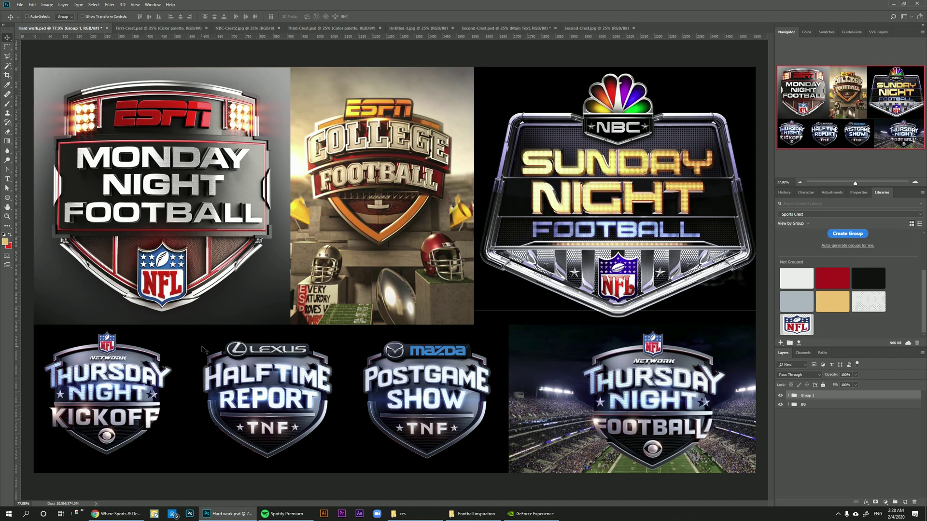
- Review the crest templates and example designs in First-Crest.psd, NBC-Crest2.jpg, Third-Crest.psd and Untitled-3.jpg
key("ctrl+comma")
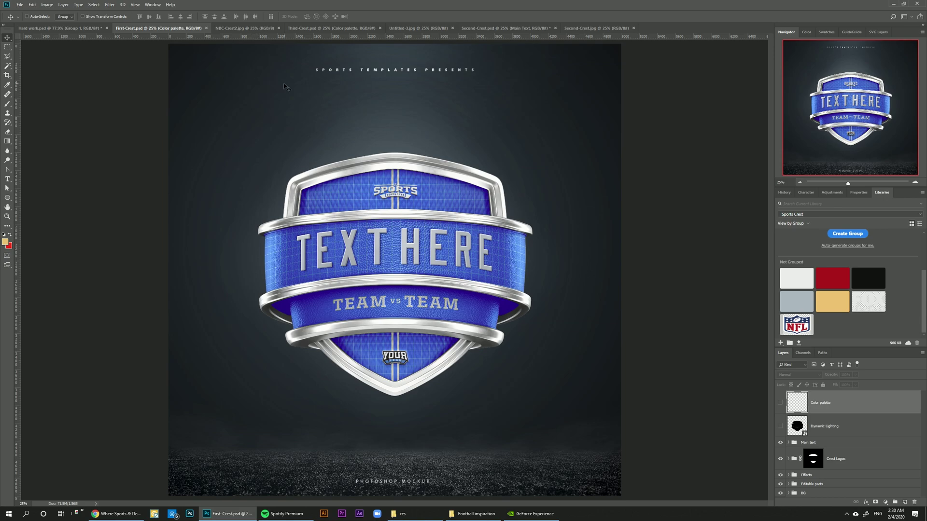
left_click(244, 28)
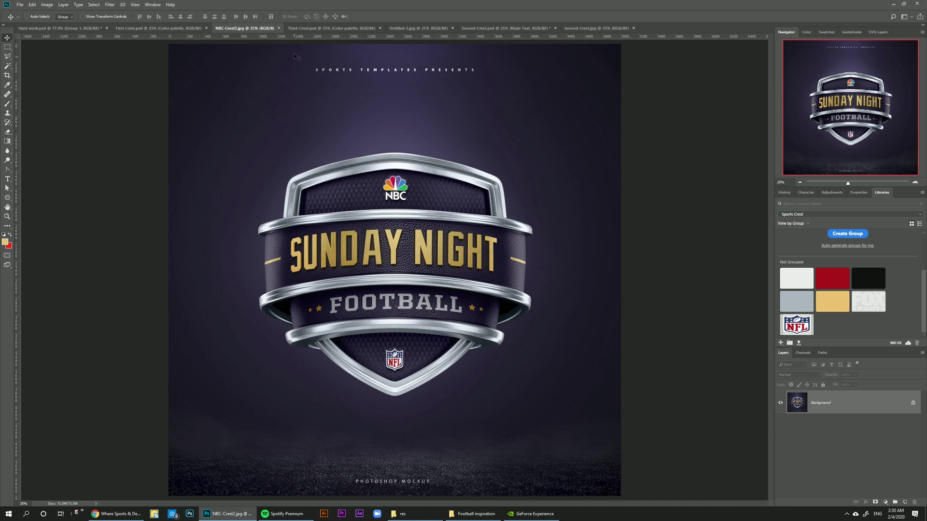
left_click(296, 29)
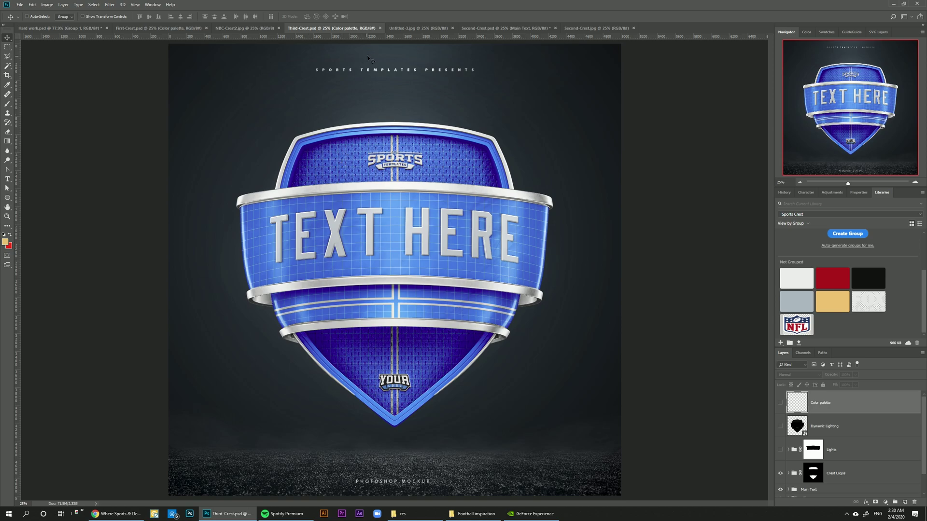
left_click(393, 28)
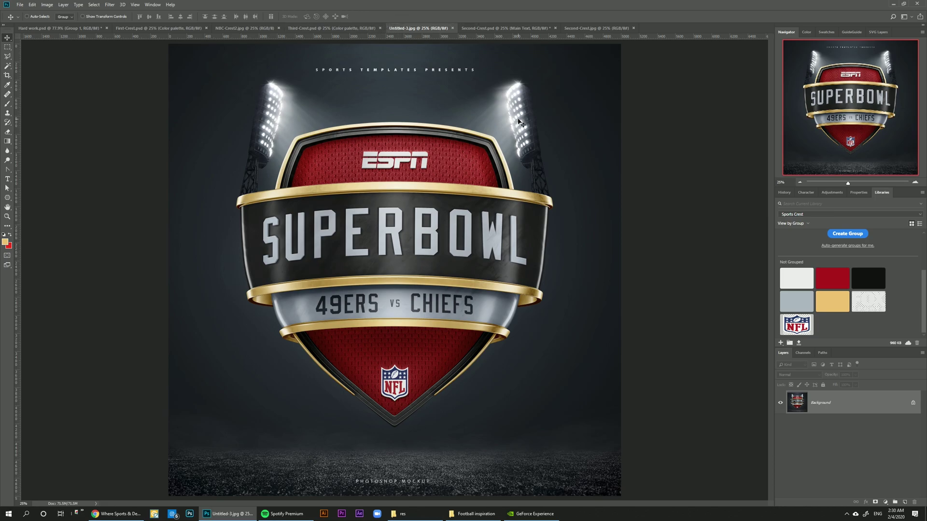
- Examine the Superbowl crest's banners and gold trim in Untitled-3.jpg at 100%, and return to the full view
left_click(135, 5)
left_click(164, 85)
left_click_drag(844, 95, 818, 112)
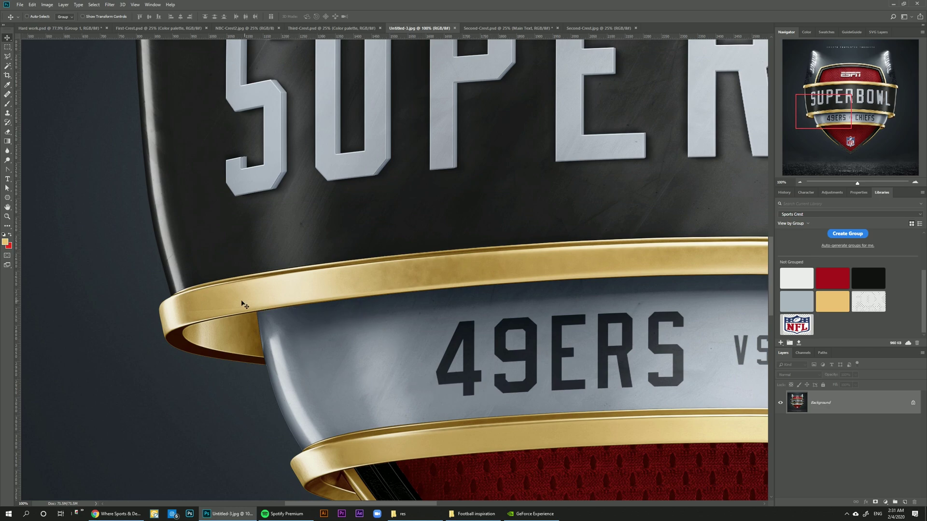
mouse_move(822, 112)
left_mouse_down()
mouse_move(837, 102)
mouse_move(826, 102)
left_mouse_up()
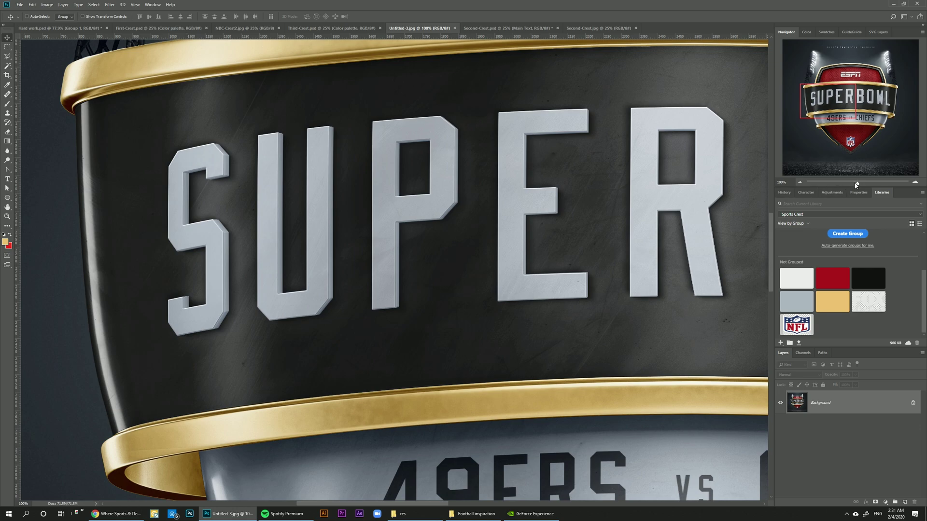
left_click_drag(856, 184, 848, 184)
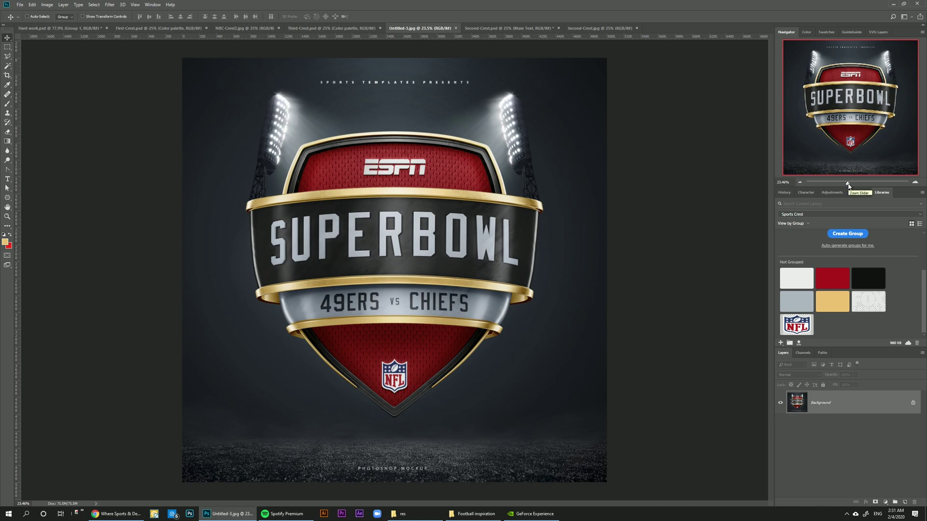
- In Second-Crest.psd, hide the Foam Fingers group and collapse its Right subgroup
left_click(482, 28)
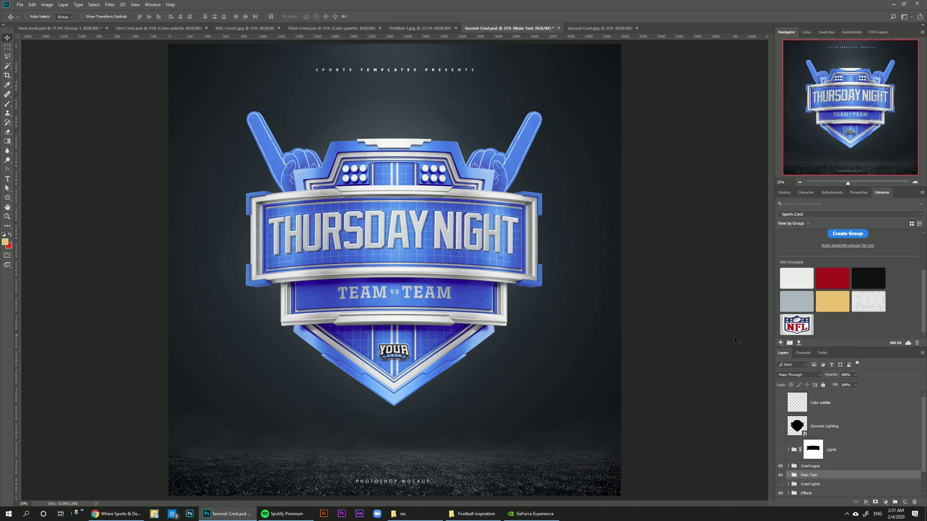
scroll(867, 459, "down", 5)
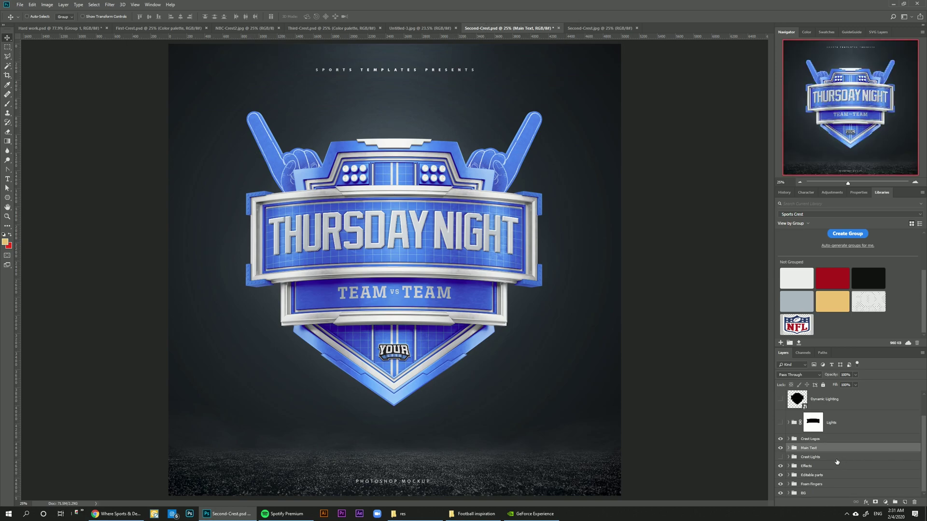
scroll(839, 477, "down", 1)
left_click(782, 413)
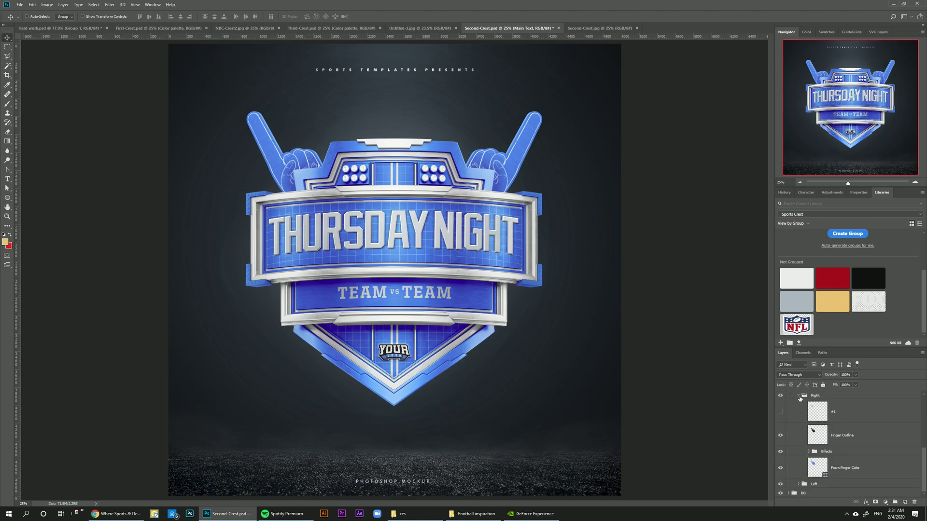
left_click(799, 395)
left_click(781, 466)
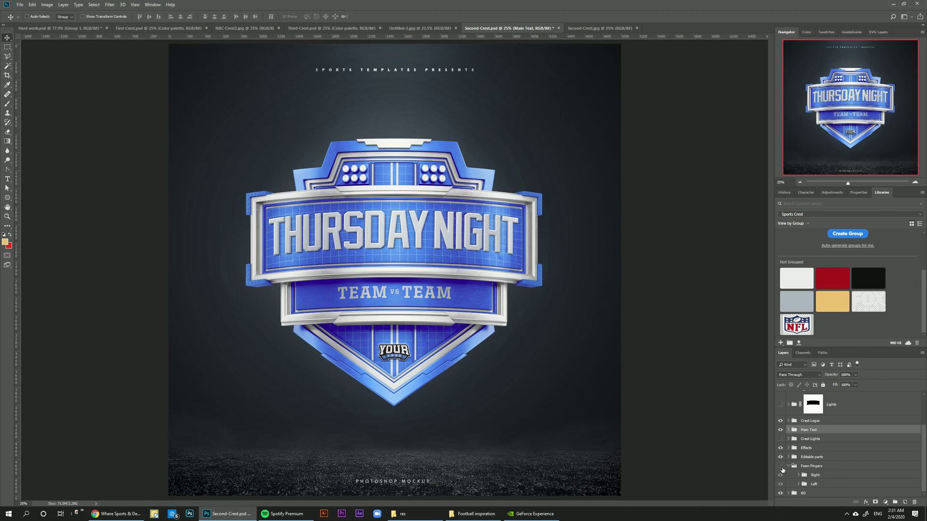
- Inspect the lamps at the crest's top at 100% with and without glow, and leave the Crest Lights group visible
key("ctrl+1")
left_click_drag(856, 91, 862, 68)
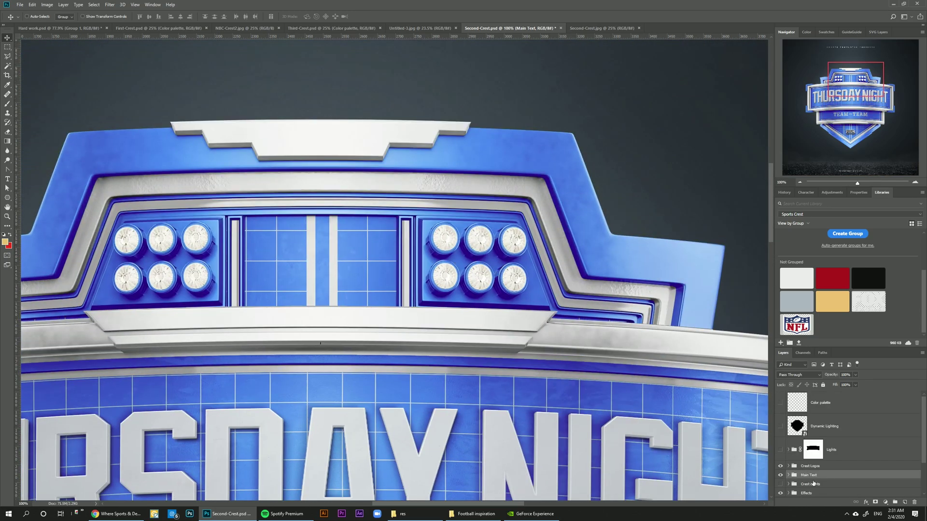
left_click(781, 485)
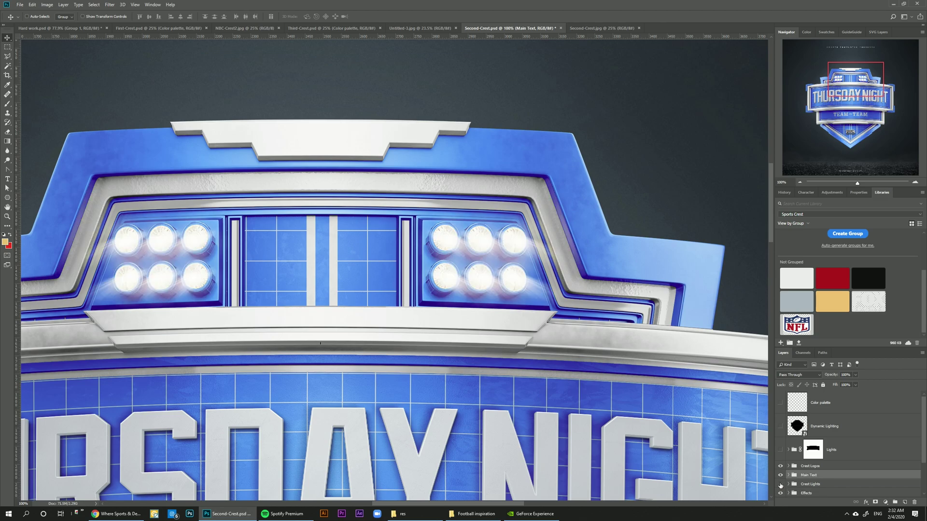
left_click(780, 485)
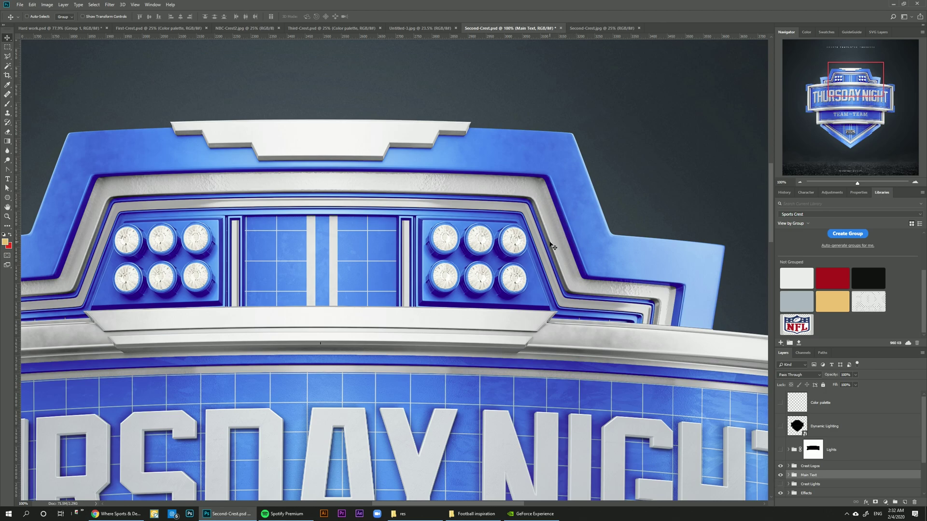
left_click(780, 484)
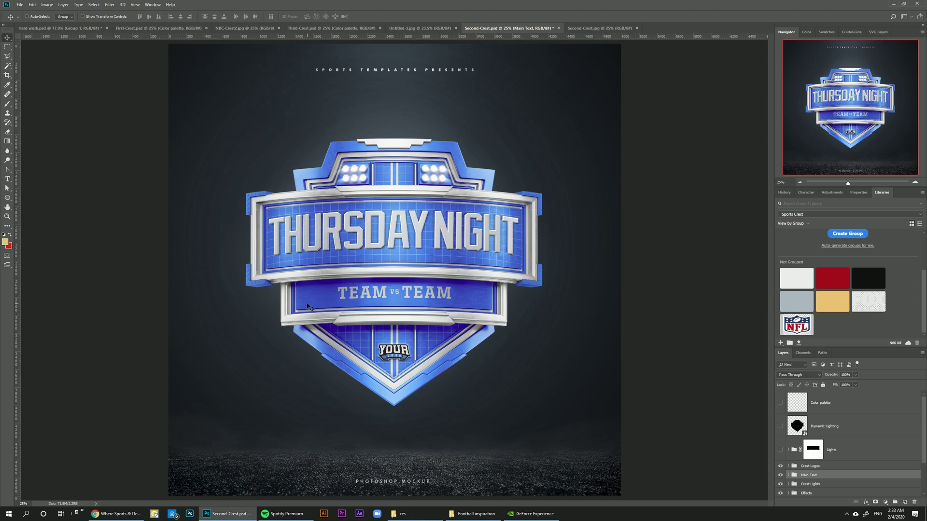
- Check the Superbowl example in Second-Crest.jpg, and expand the Crest group within Editable parts of Second-Crest.psd
left_click(582, 30)
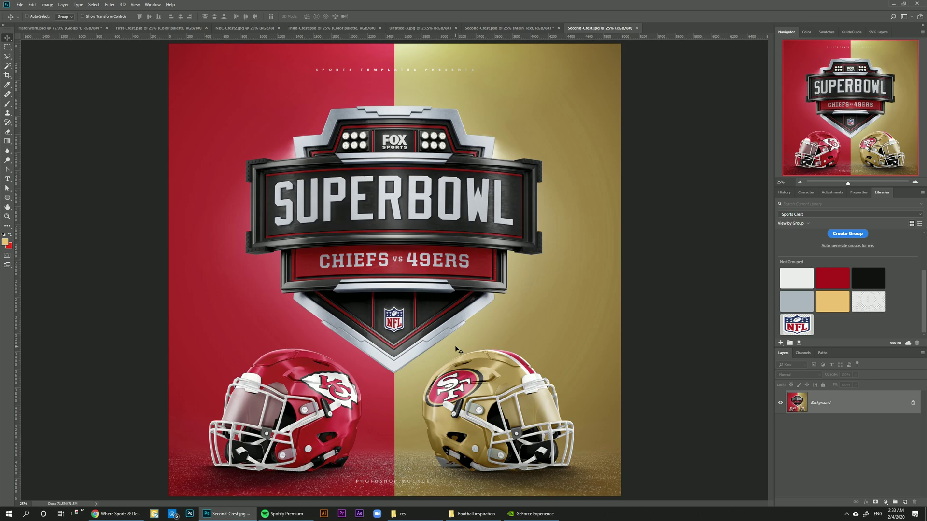
key("ctrl+shift+Tab")
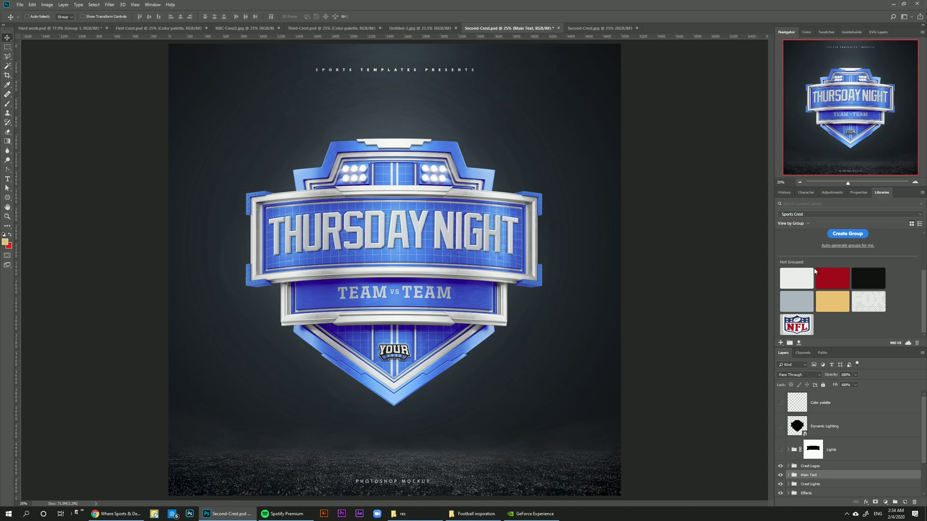
scroll(809, 459, "down", 2)
left_click(810, 457)
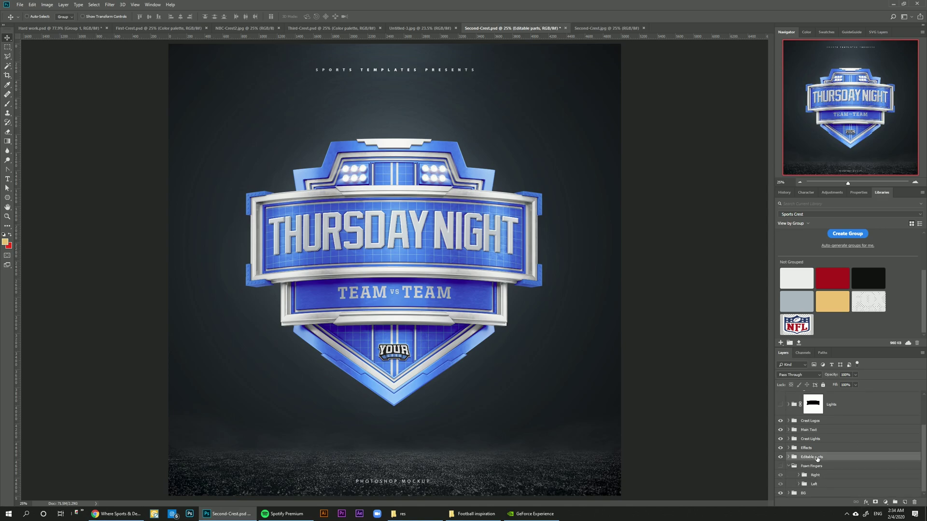
left_click(788, 457)
left_click(825, 457)
left_click(798, 458)
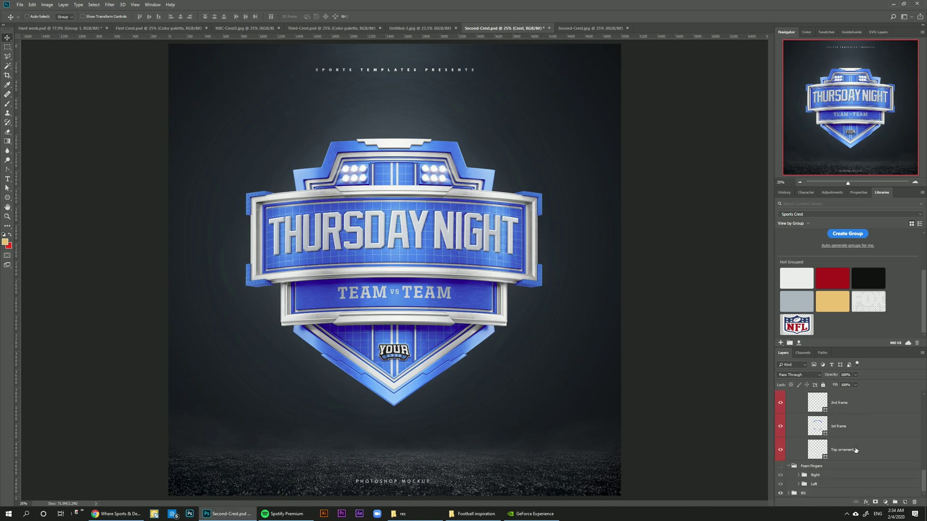
- Recolor the Top ornament, 1st frame and Bottom ornament layers with the library's grey #ABB6C0
left_click(856, 449)
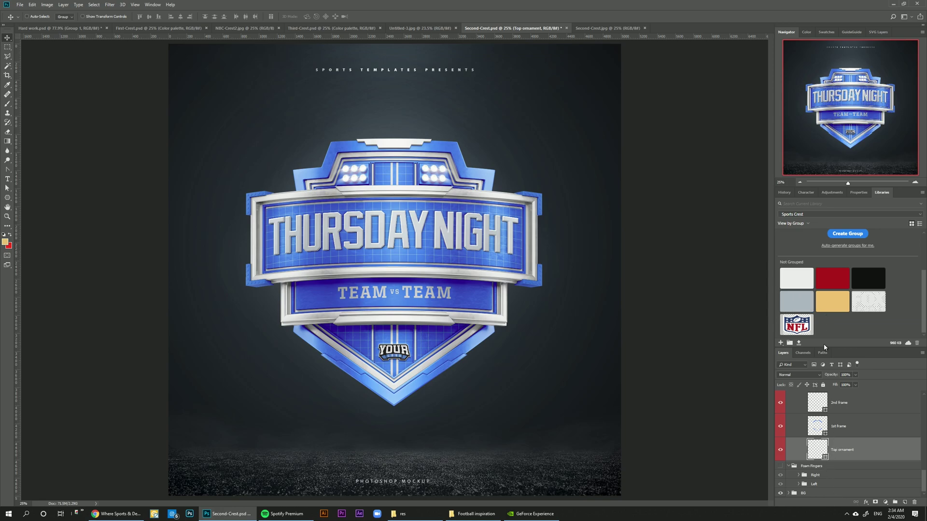
left_click(798, 302)
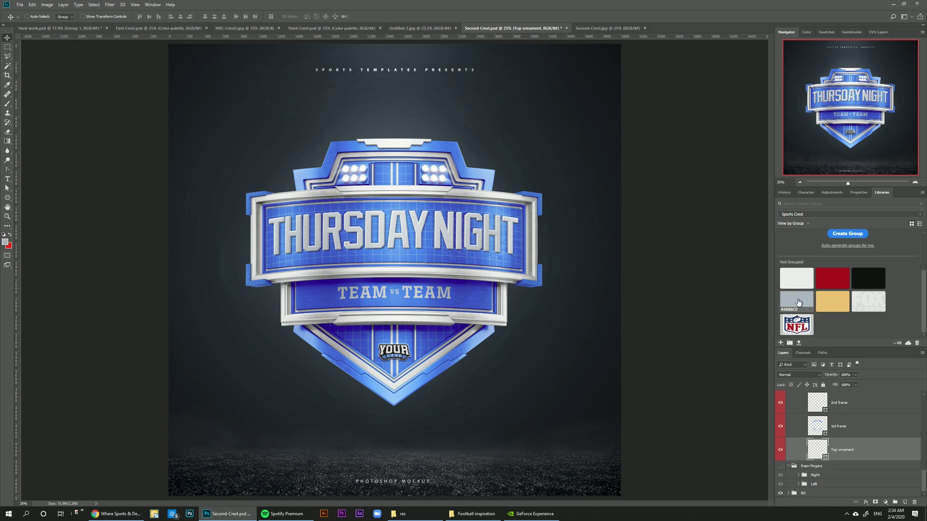
left_click(819, 427)
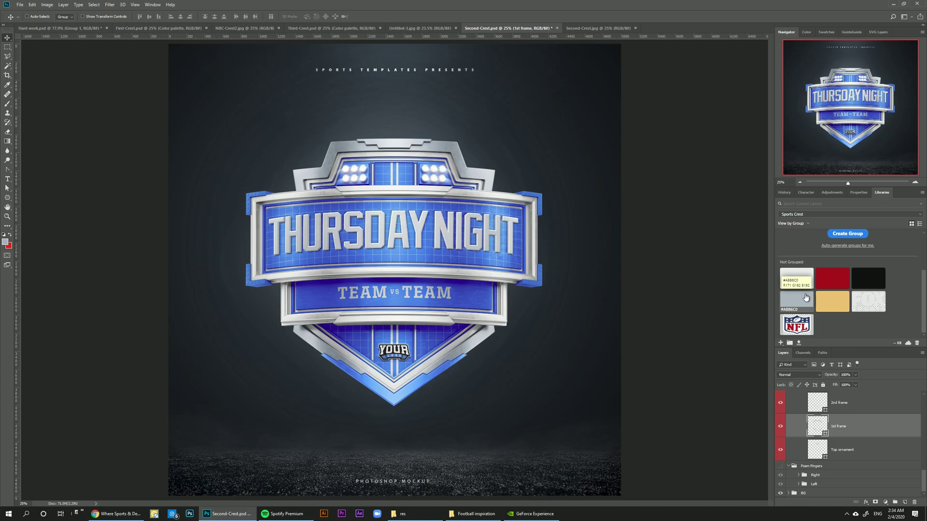
scroll(829, 431, "up", 4)
left_click(829, 431)
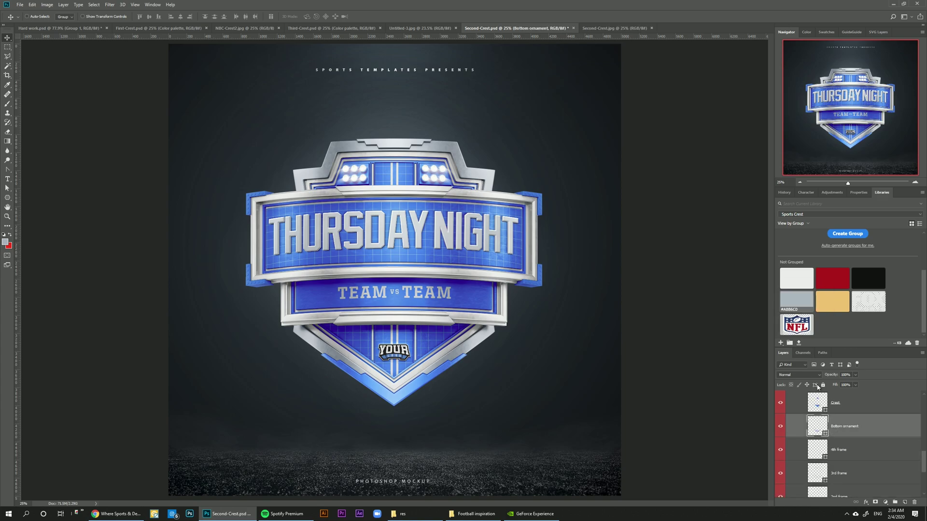
left_click(797, 301)
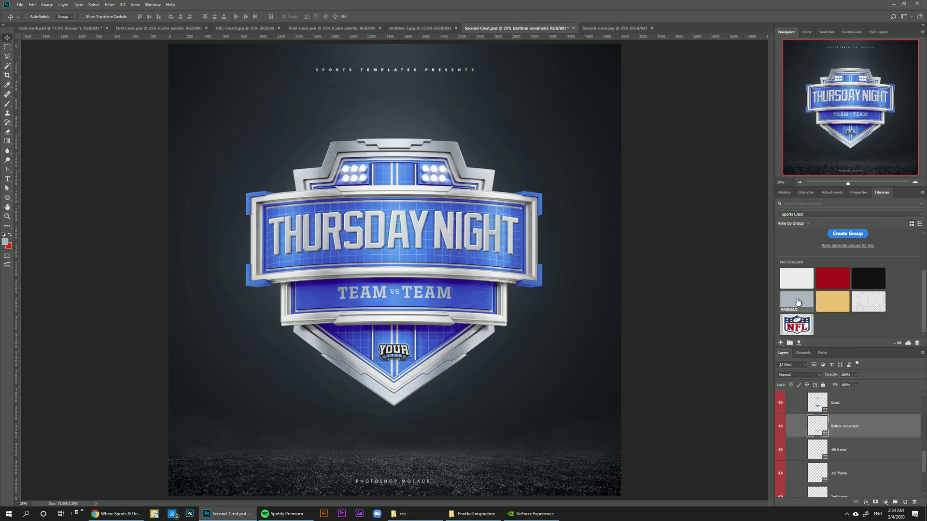
- Recolor the 2nd and 3rd frame layers with the library's black #111111 and the 4th frame with its dark red
scroll(845, 440, "down", 2)
left_click(846, 450)
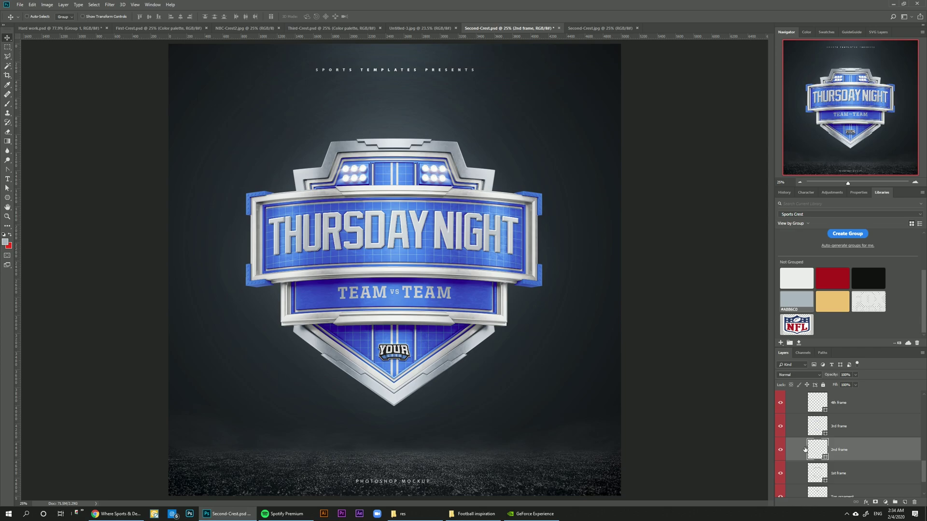
left_click(876, 279)
left_click(852, 426)
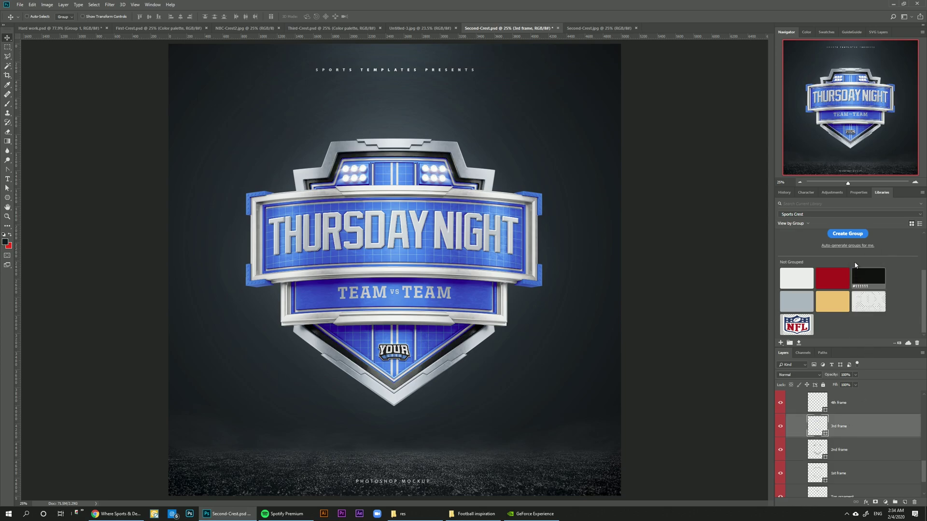
left_click(862, 276)
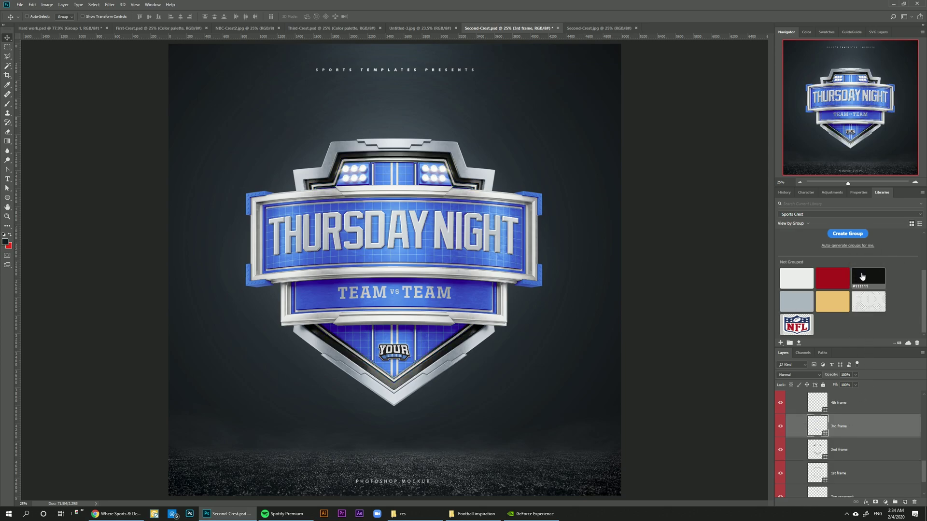
left_click(840, 404)
left_click(826, 279)
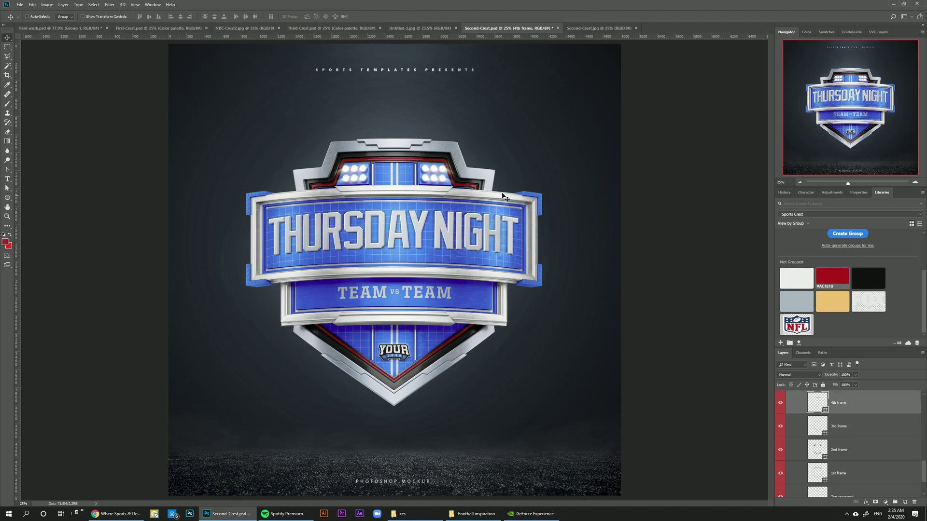
- Recolor the Crest layer black #111111 and hide the Add Crest design here layer
scroll(862, 432, "up", 2)
left_click(861, 431)
left_click(868, 278)
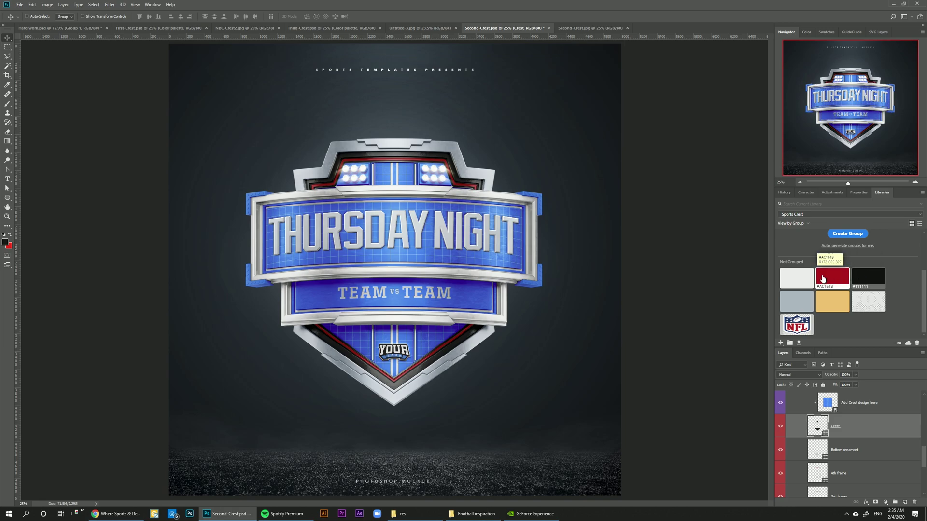
left_click(877, 410)
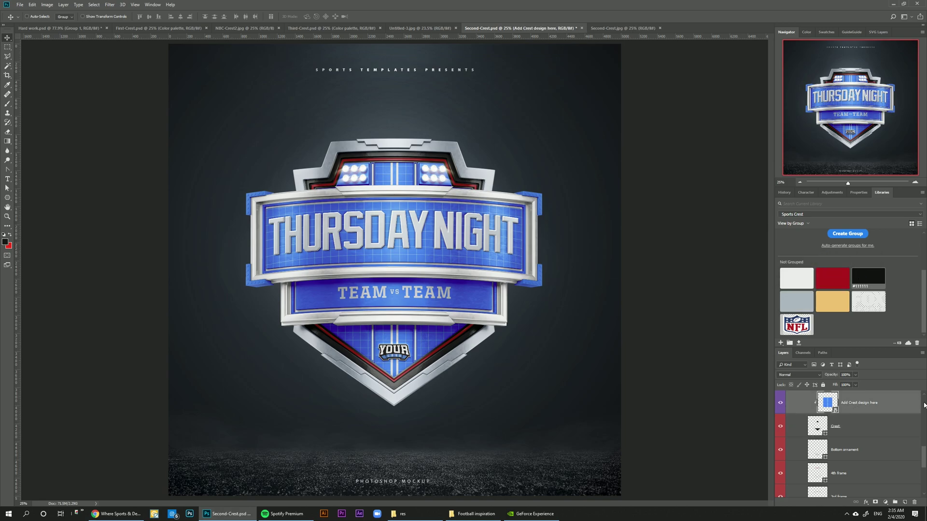
scroll(849, 425, "up", 1)
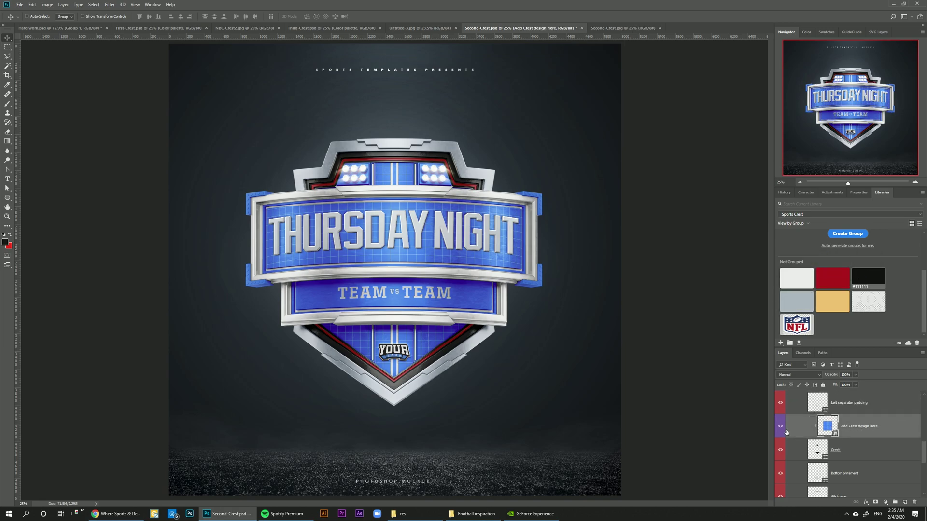
left_click(779, 427)
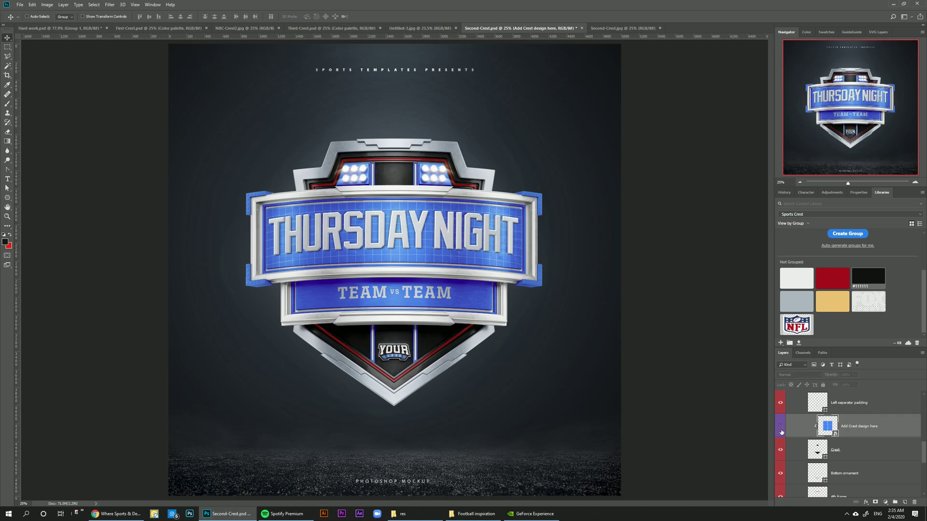
- Color both separator padding layers black #111111 and both separators with the library's dark red, and collapse the Crest group
scroll(827, 435, "up", 2)
left_click(857, 454)
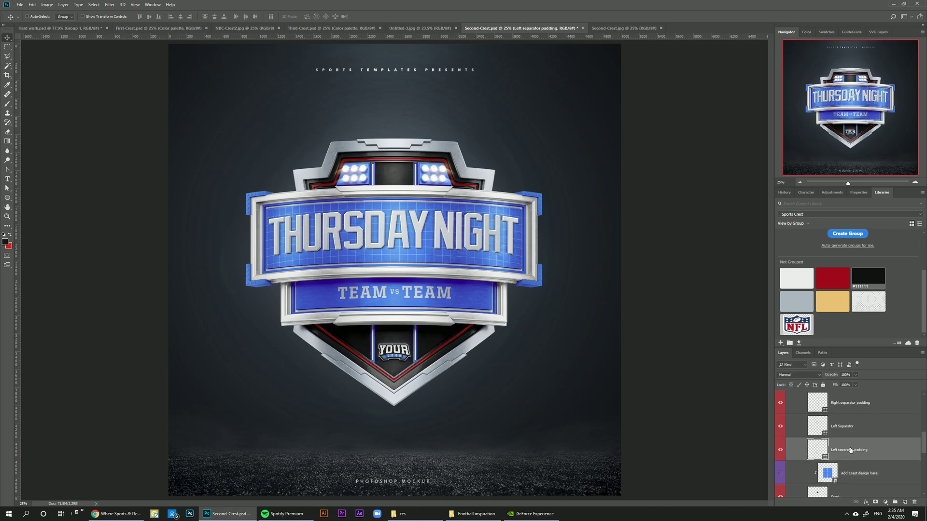
left_click(844, 426)
left_click(832, 278)
left_click(853, 401)
left_click(868, 278)
scroll(852, 410, "up", 1)
left_click(850, 398)
left_click(832, 278)
scroll(843, 427, "up", 1)
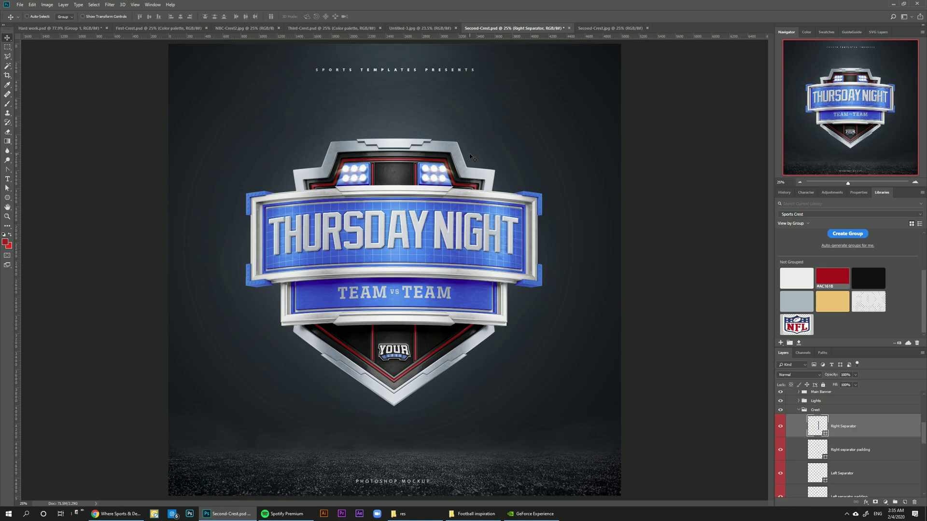
left_click(798, 410)
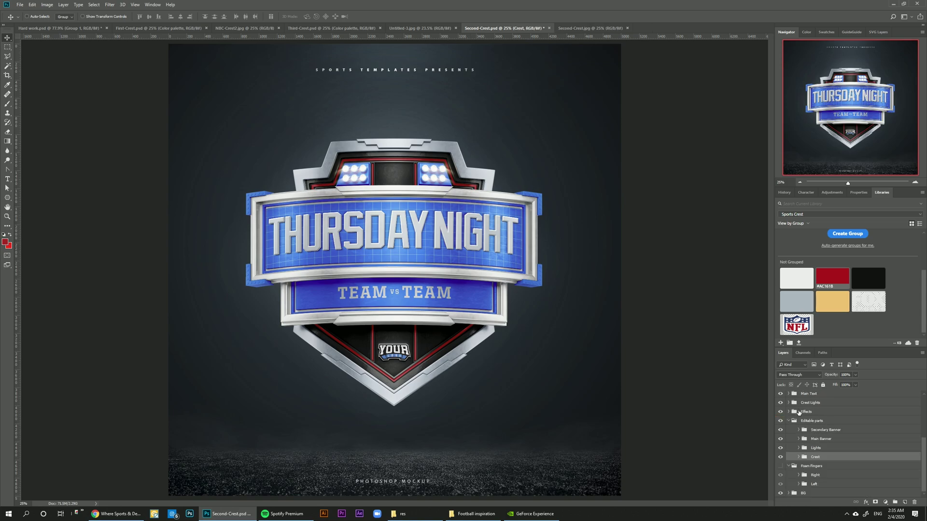
- Hide the Crest Lights group so the glow over the crest's lamps is off
left_click(820, 448)
scroll(790, 427, "up", 1)
left_click(789, 427)
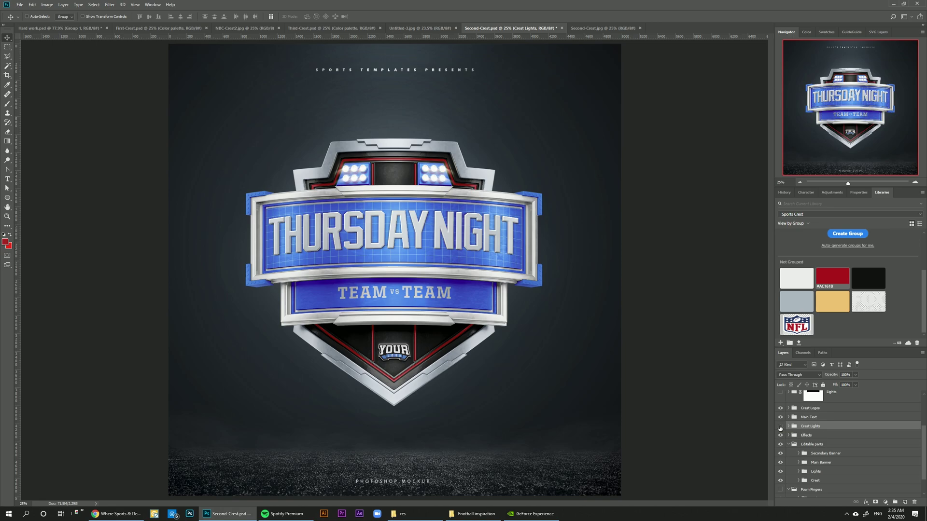
left_click(780, 427)
- Recolor the Base and Lights layers in the Lights group with the library's black #111111
left_click_drag(847, 183, 855, 184)
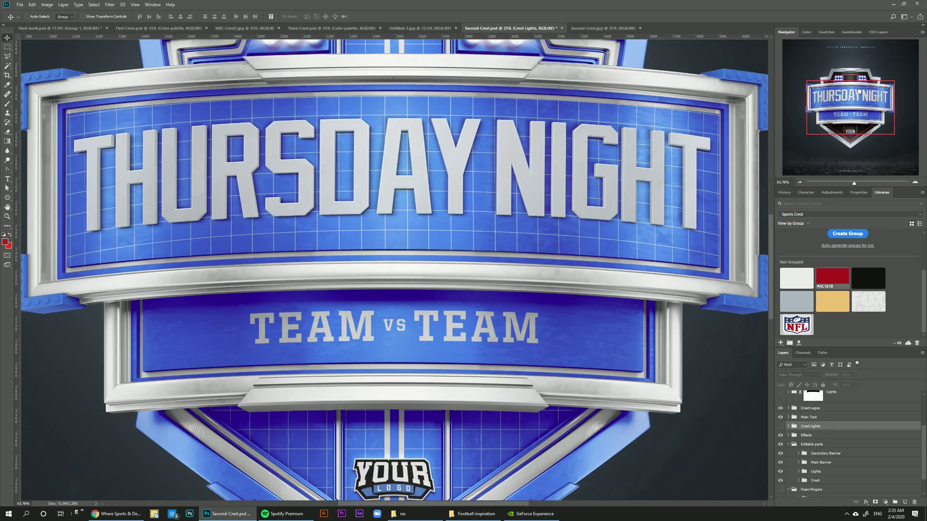
left_click_drag(859, 91, 858, 75)
scroll(830, 449, "down", 1)
left_click(828, 448)
left_click(798, 448)
scroll(840, 449, "down", 2)
left_click(858, 449)
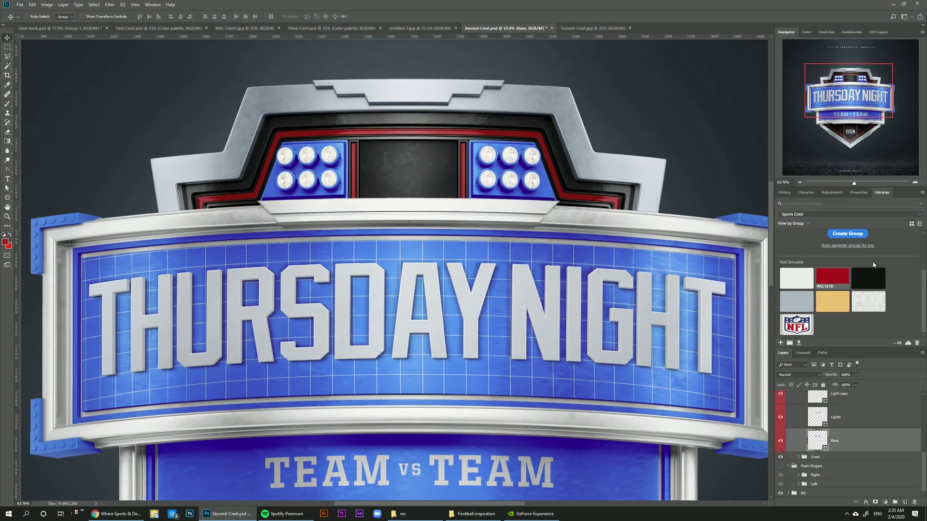
left_click(867, 268)
left_click(824, 421)
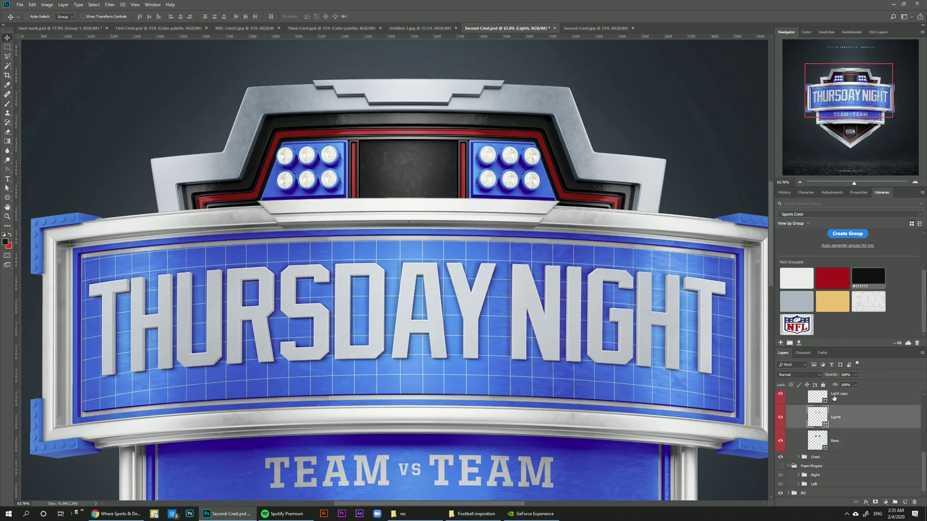
left_click(856, 284)
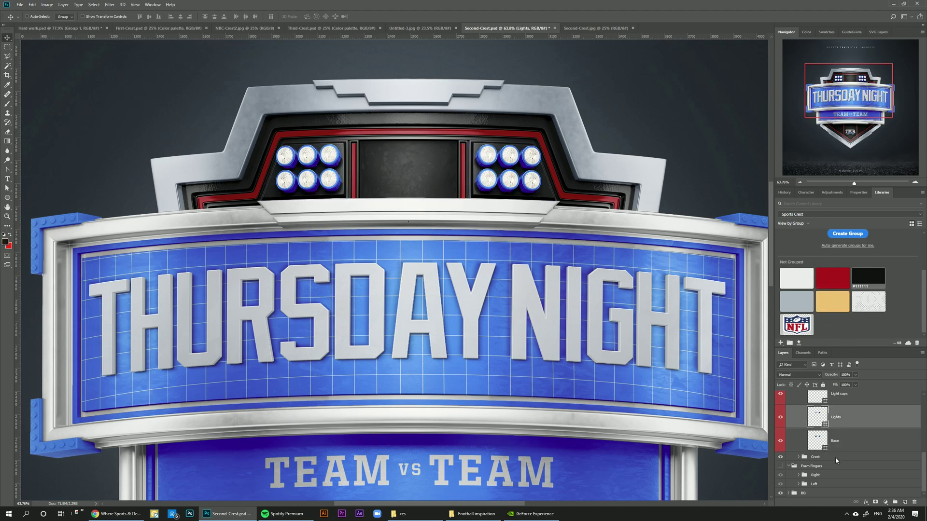
scroll(821, 419, "up", 1)
left_click(821, 419)
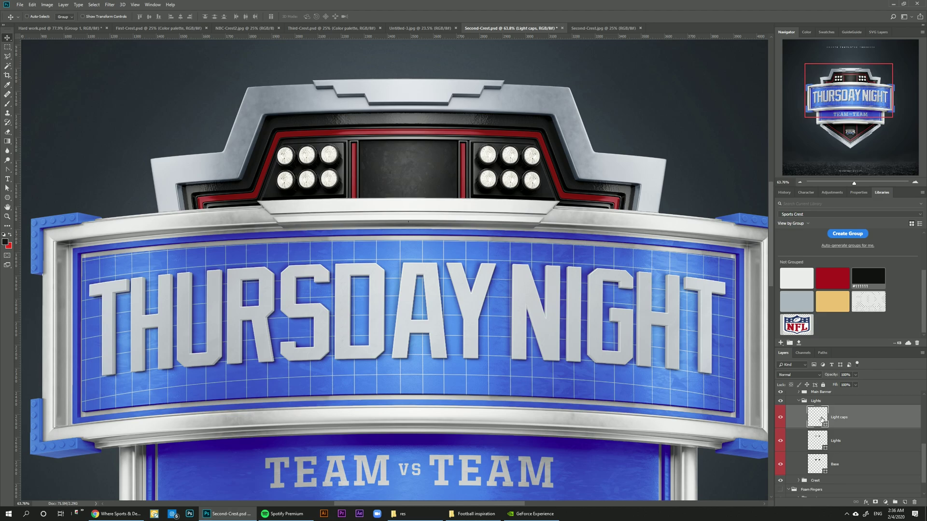
double_click(821, 419)
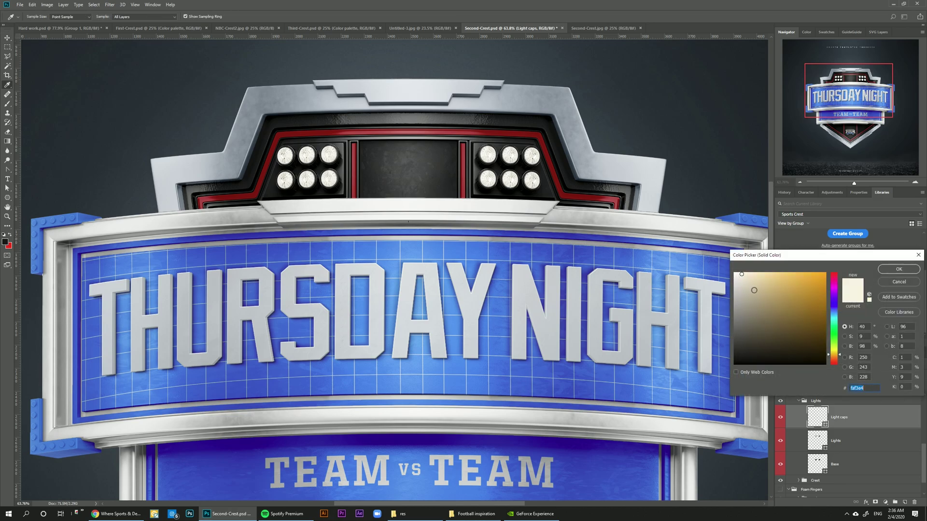
left_click_drag(803, 285, 799, 309)
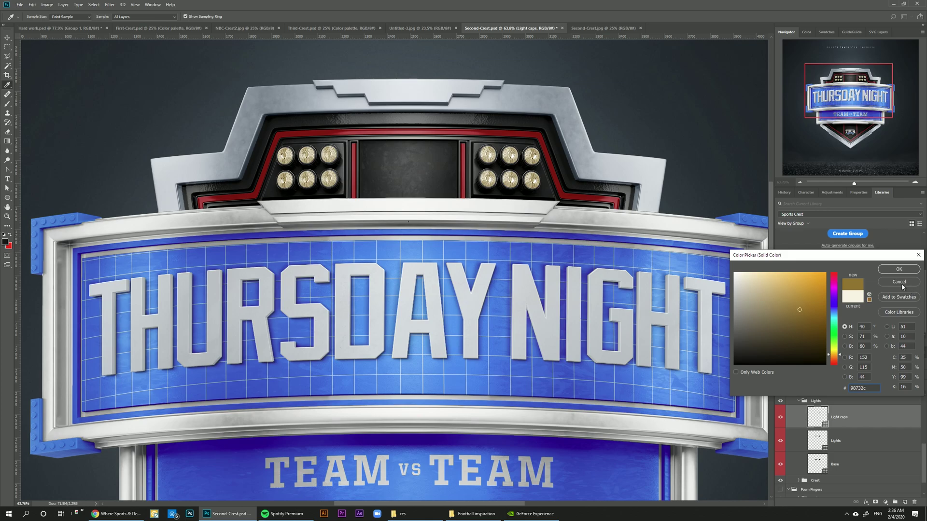
left_click(899, 282)
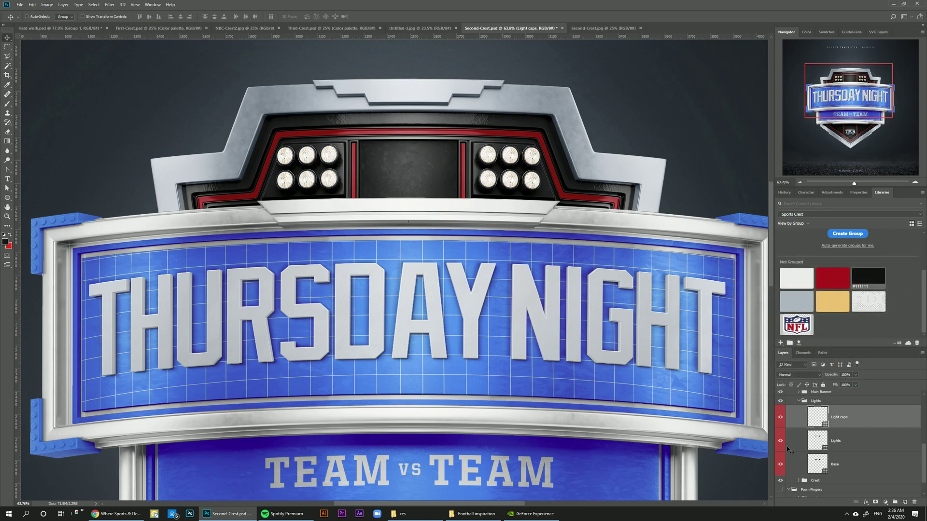
- Collapse the Lights group and recolor the Main Banner's Outer frame layer with the library's black #111111
left_click(799, 402)
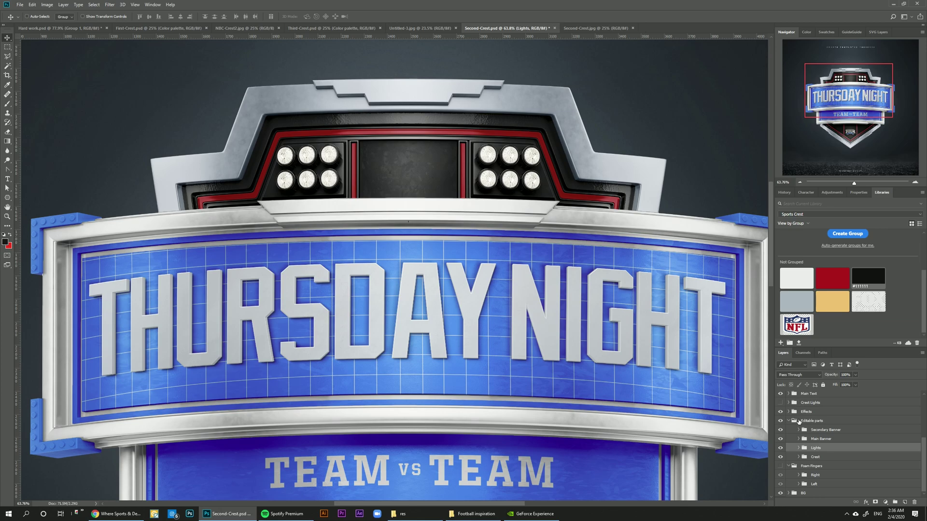
left_click(821, 439)
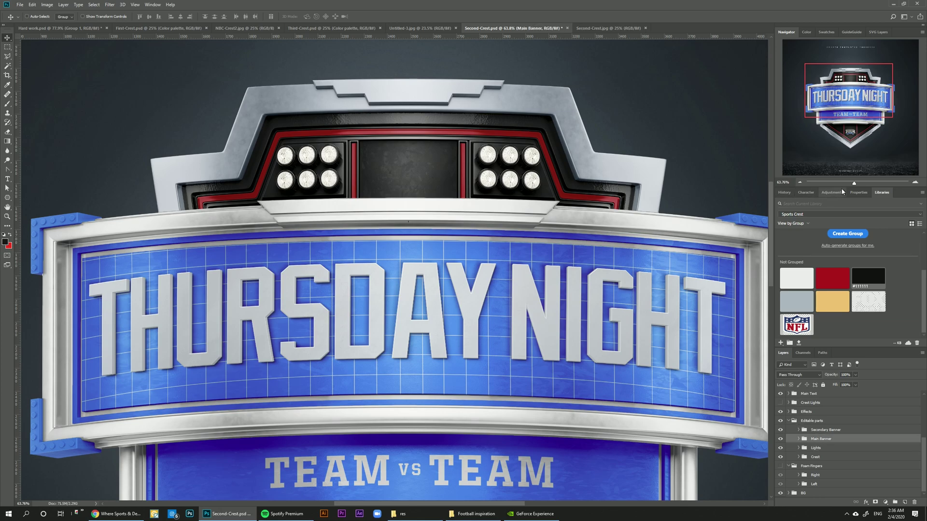
left_click_drag(854, 182, 851, 184)
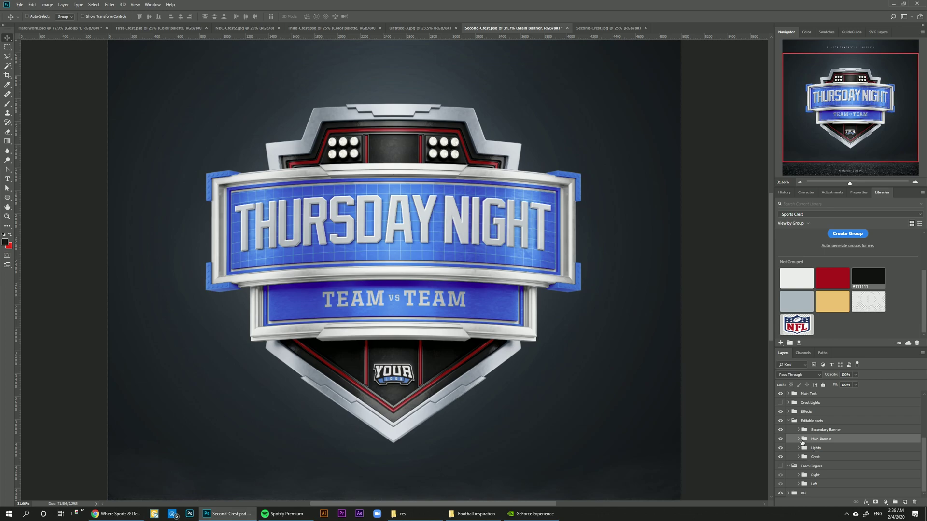
left_click(799, 439)
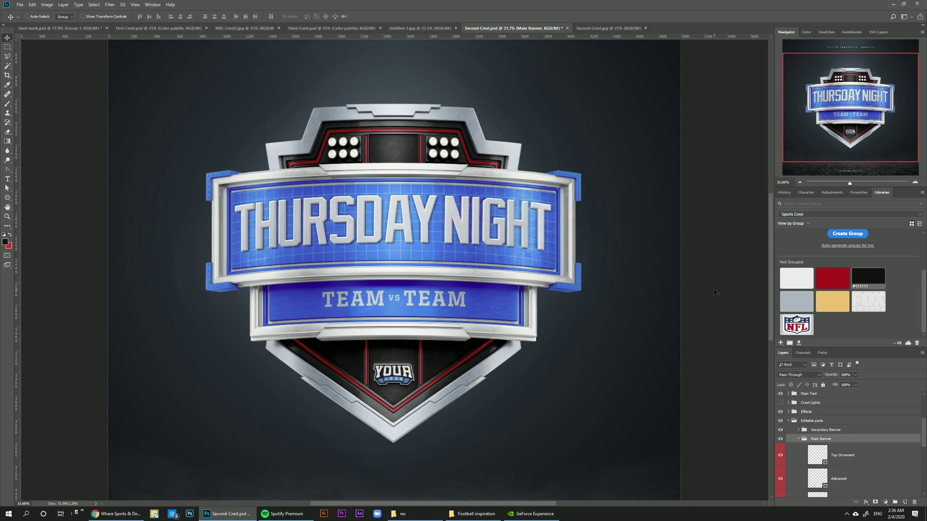
scroll(843, 463, "down", 5)
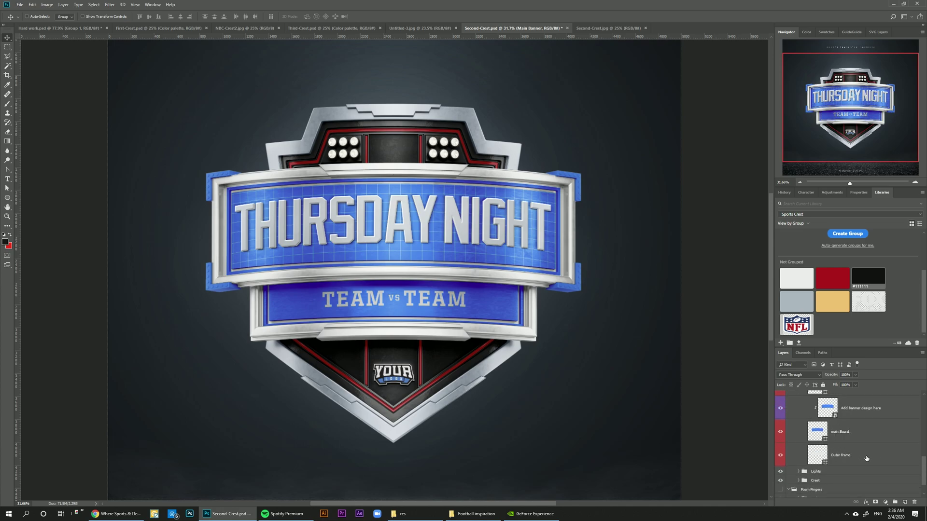
left_click(867, 459)
left_click(868, 276)
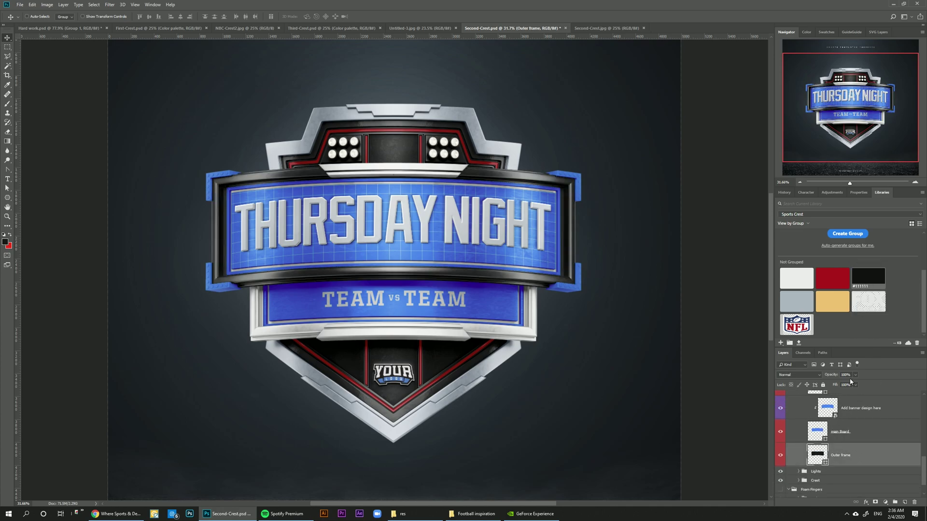
- Recolor the main Board layer black #111111 and hide the Add banner design here layer
scroll(829, 458, "up", 1)
left_click(829, 460)
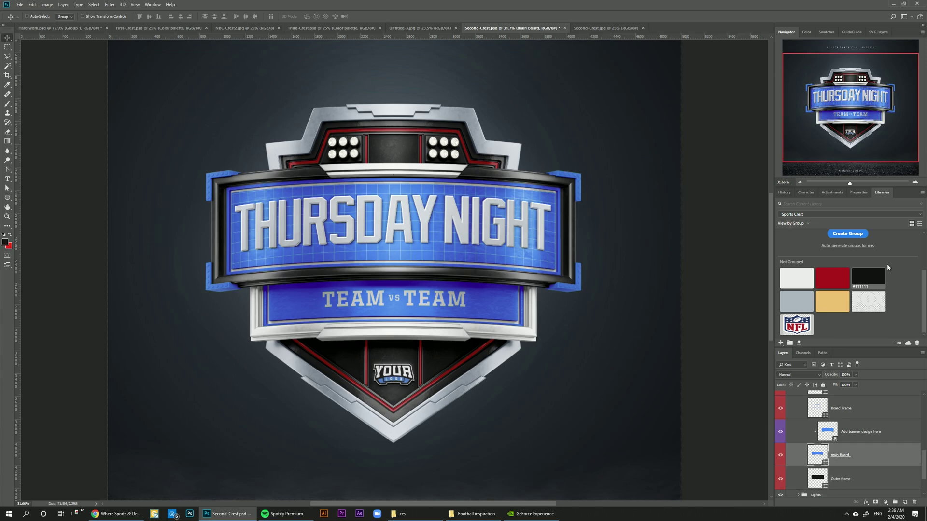
left_click(876, 279)
left_click(820, 425)
left_click(780, 434)
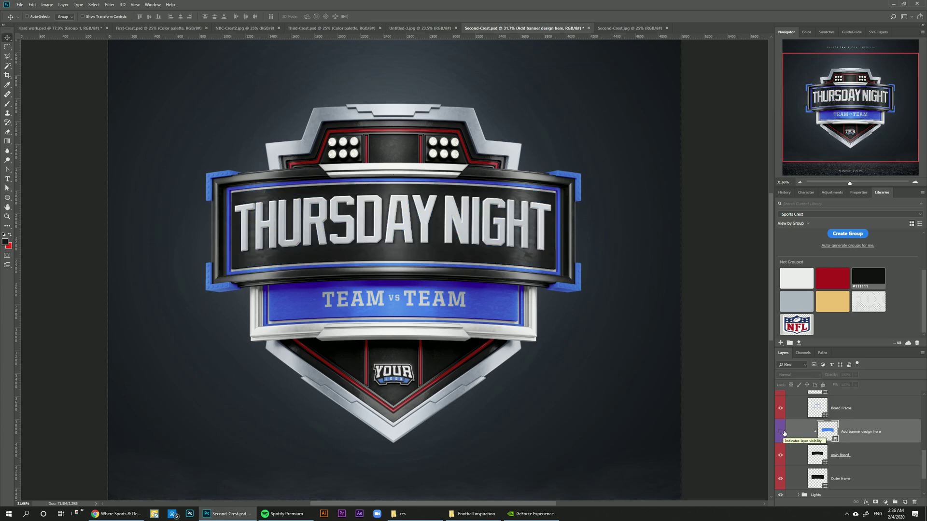
- Recolor the Main Banner's Board Frame and Banner padding layers with the library's black #111111
scroll(839, 421, "up", 1)
left_click(840, 437)
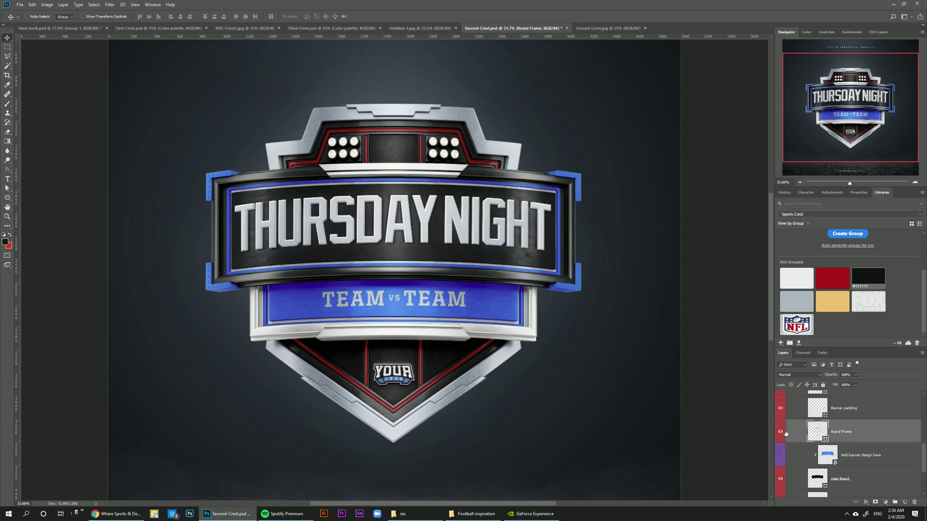
left_click(832, 278)
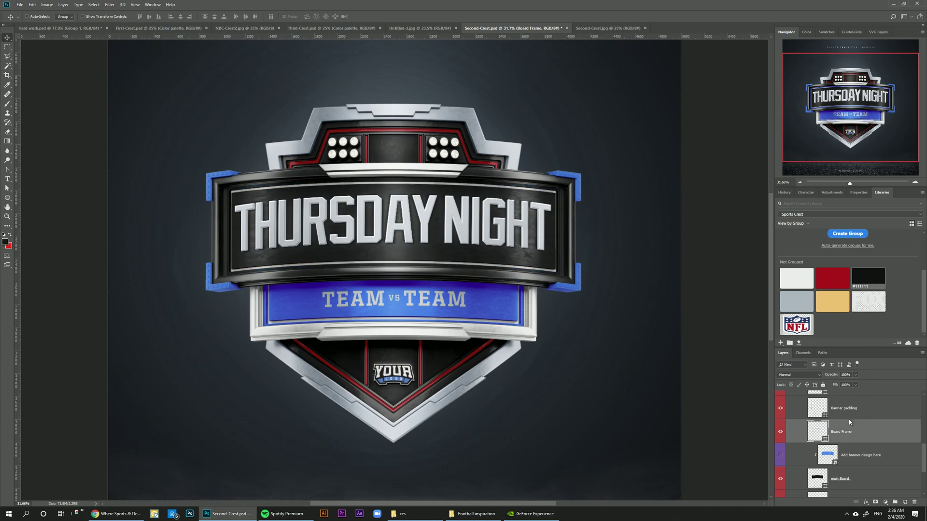
left_click(843, 410)
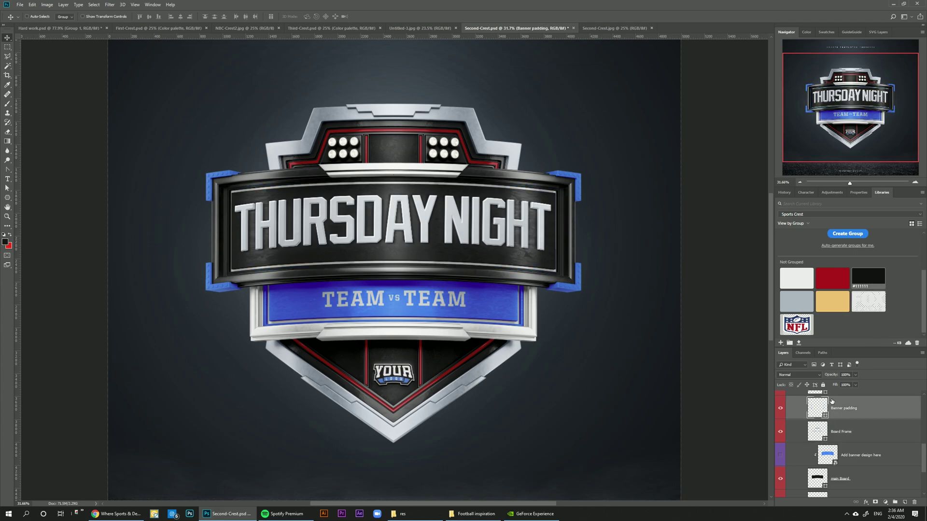
left_click(867, 277)
key("shift+alt+BackSpace")
- Color the Main Banner's debossed layer with the library's dark red and its Top Ornament with the grey #ABB6C0
scroll(826, 436, "up", 1)
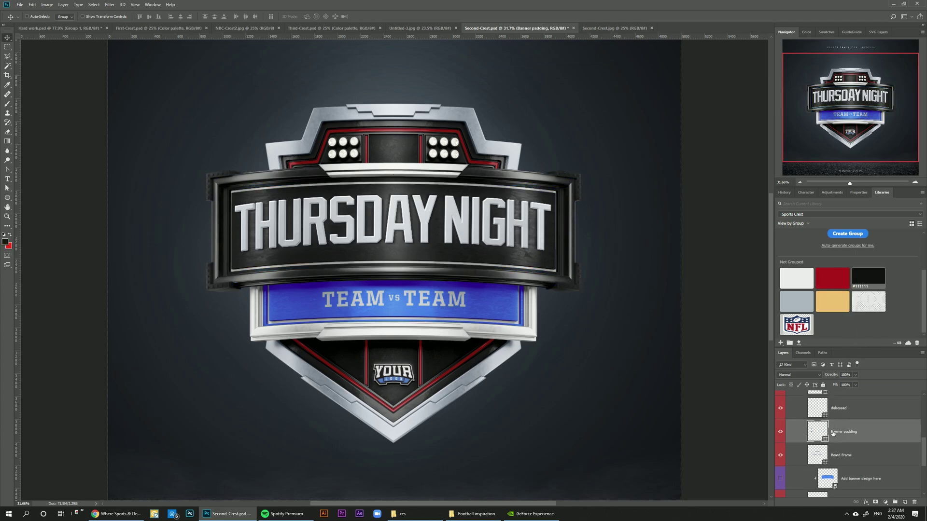
left_click(844, 418)
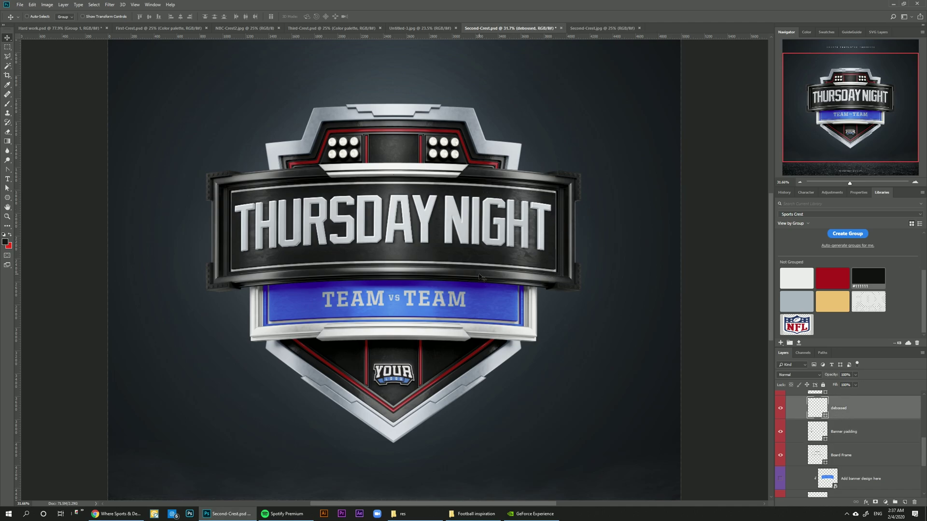
left_click_drag(833, 278, 454, 219)
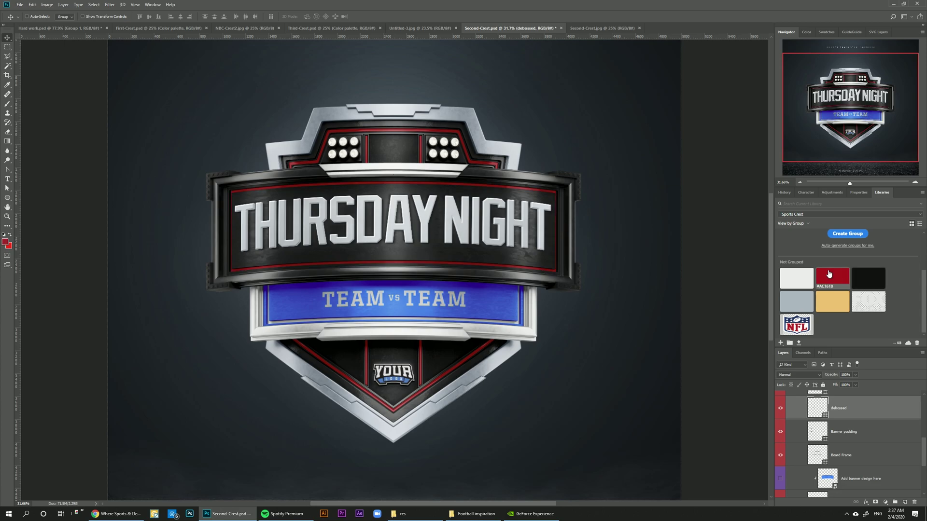
left_click_drag(795, 295, 446, 189)
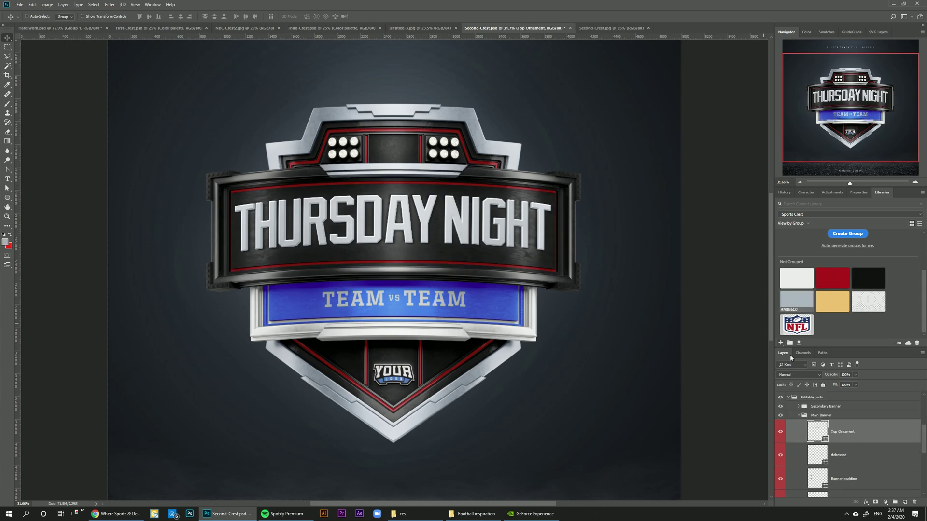
- In the Secondary Banner group, recolor the Outer Frame black #111111 and the Banner layer with the library's dark red
scroll(831, 457, "up", 1)
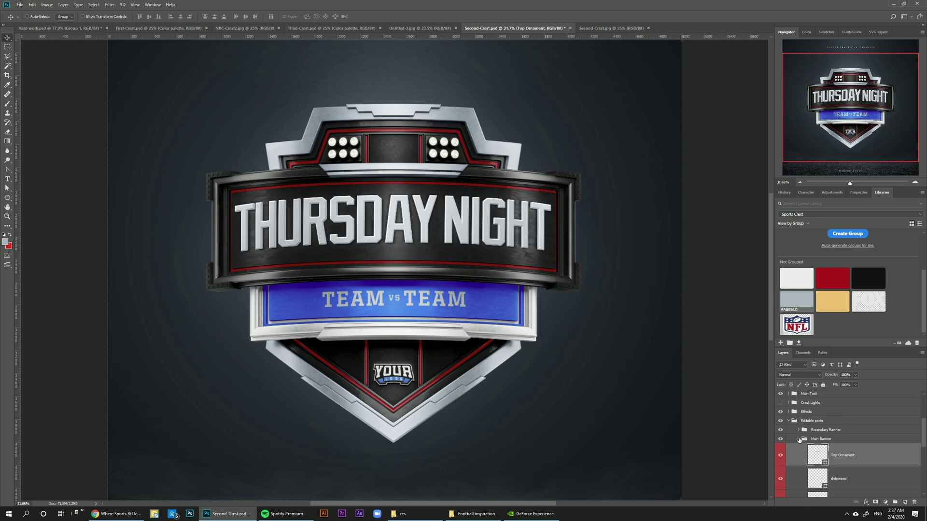
left_click(799, 439)
left_click(799, 430)
scroll(825, 447, "down", 2)
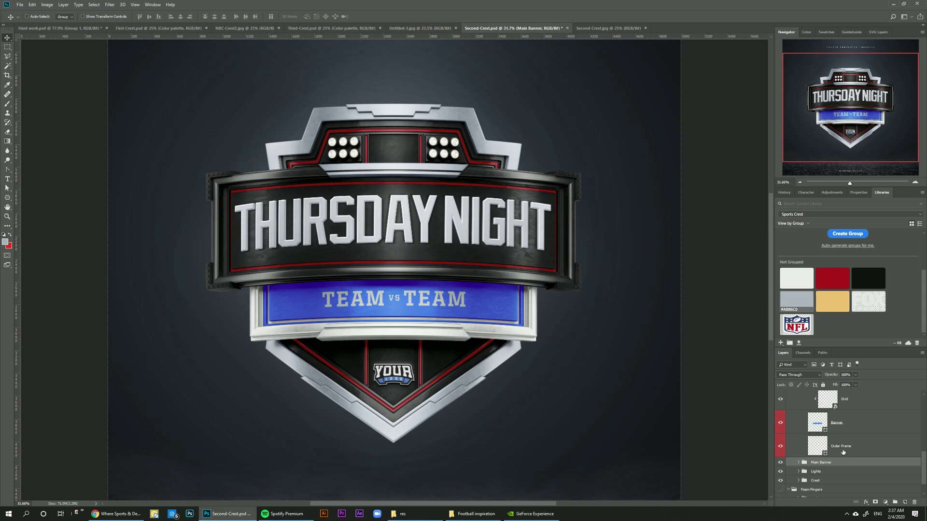
left_click(843, 452)
left_click(868, 278)
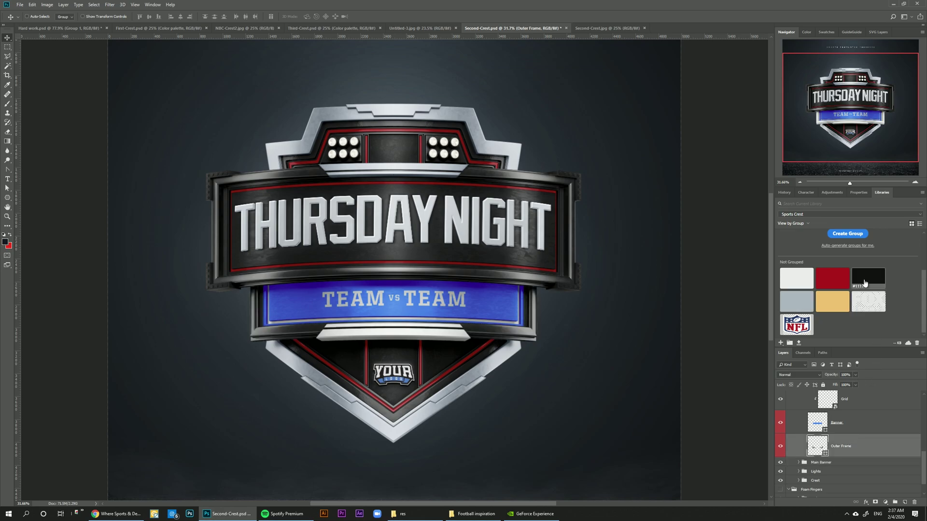
scroll(842, 458, "up", 1)
left_click(831, 449)
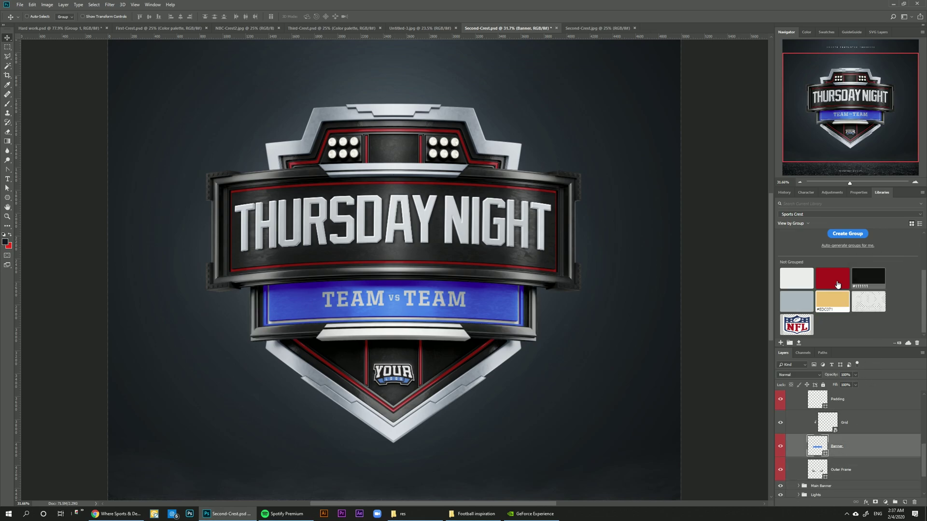
left_click(832, 277)
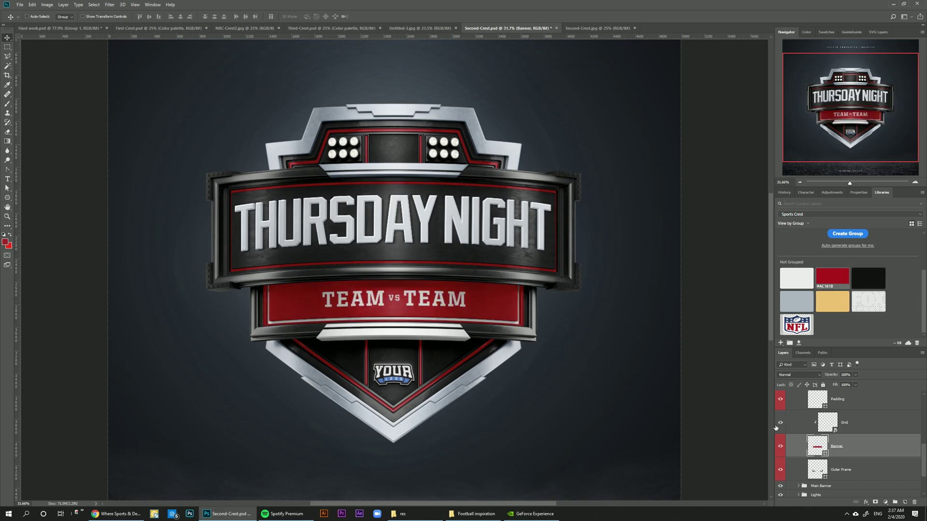
- Recolor the Secondary Banner's Padding layer with the library's black #111111
scroll(785, 444, "up", 1)
scroll(782, 448, "up", 1)
left_click(779, 449)
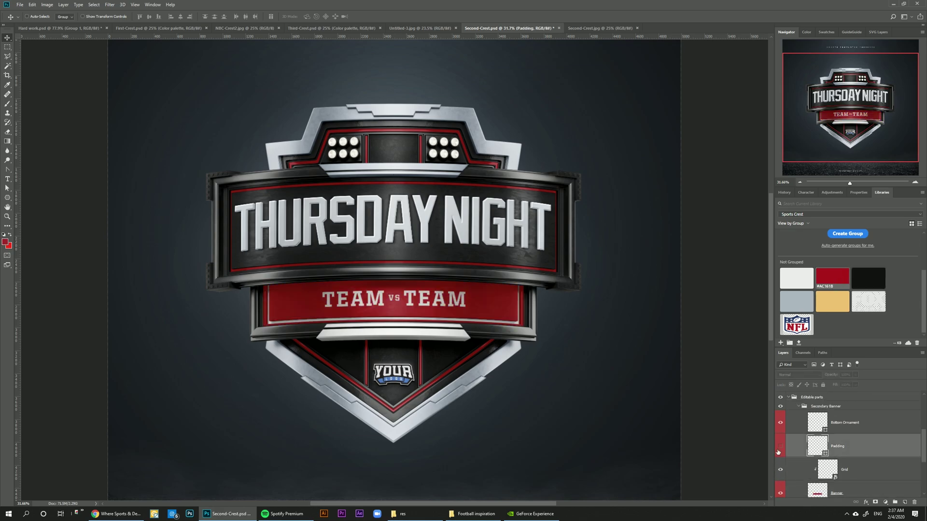
left_click(868, 278)
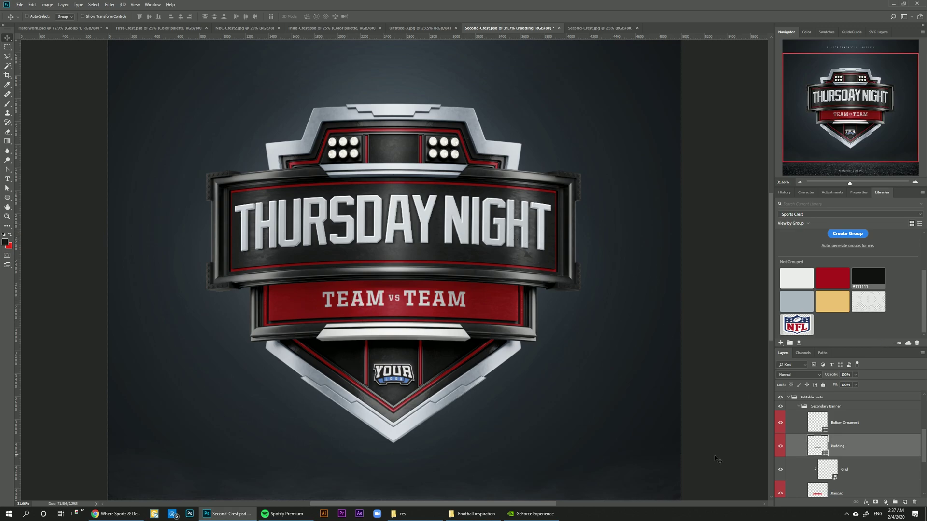
- Open the contents of the Add main text here smart object in the Main Text group for editing
left_click(846, 468)
scroll(816, 435, "up", 3)
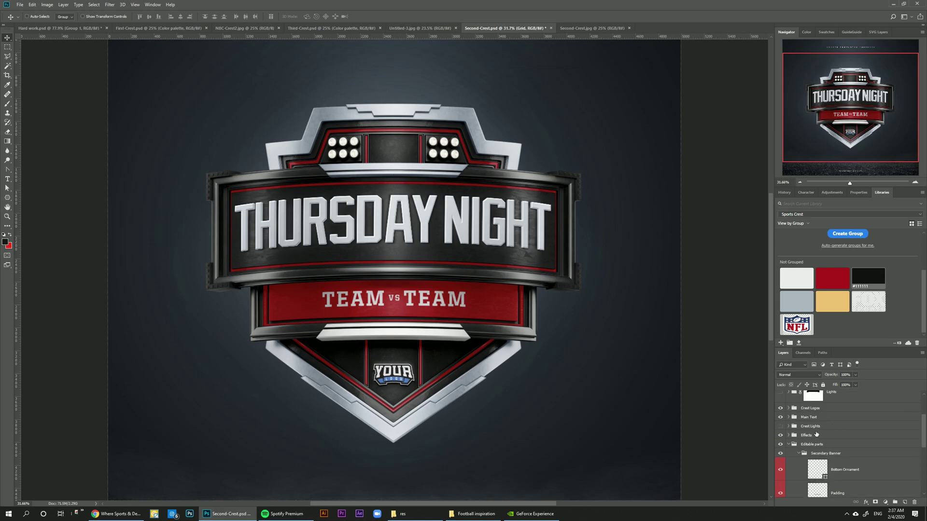
left_click(811, 418)
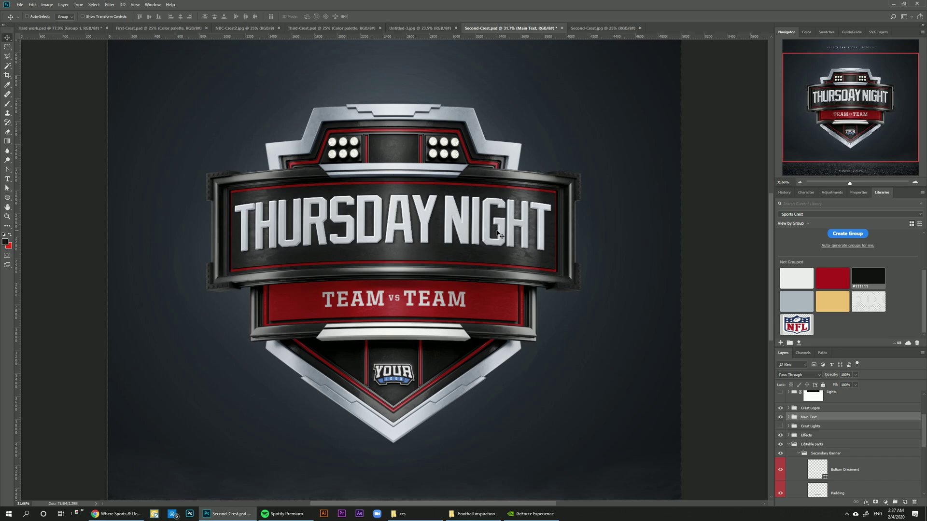
left_click(789, 417)
scroll(859, 417, "down", 1)
left_click(831, 418)
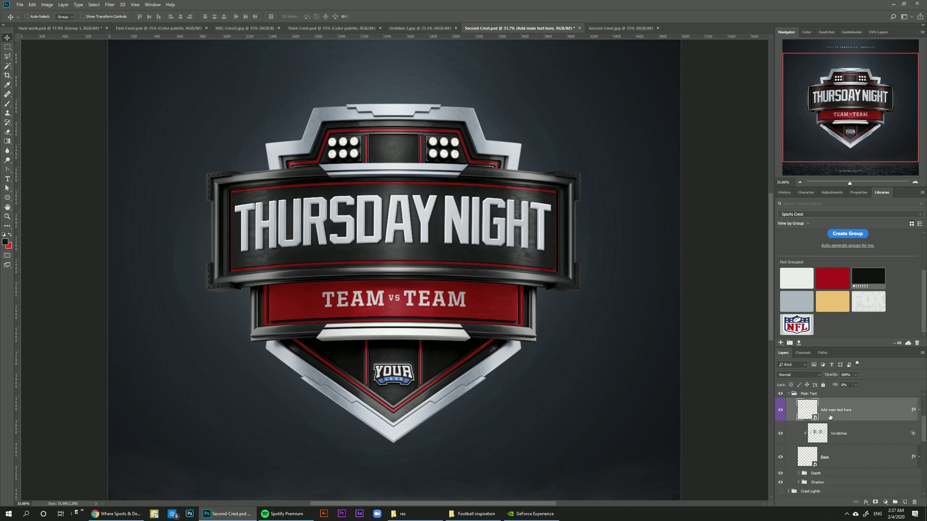
double_click(806, 410)
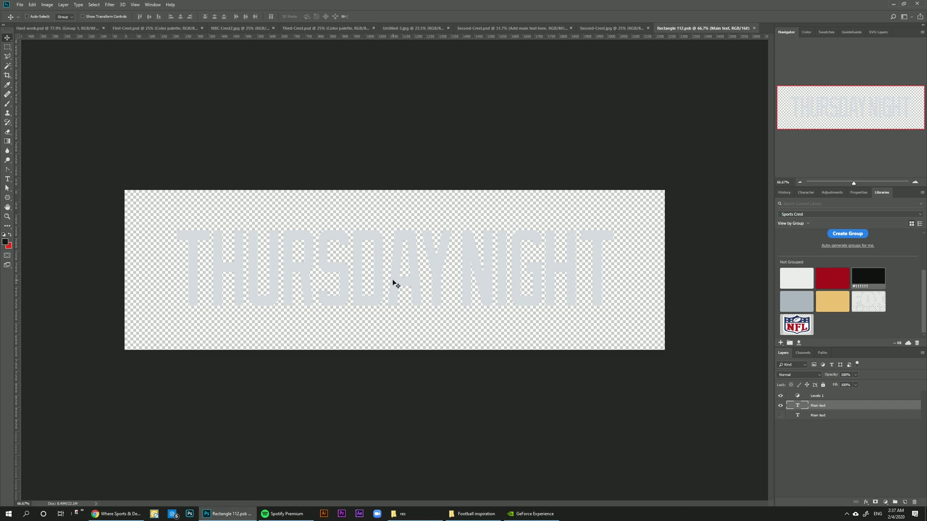
- Replace the main text with SUPERBOWL and show the document's guides
double_click(801, 409)
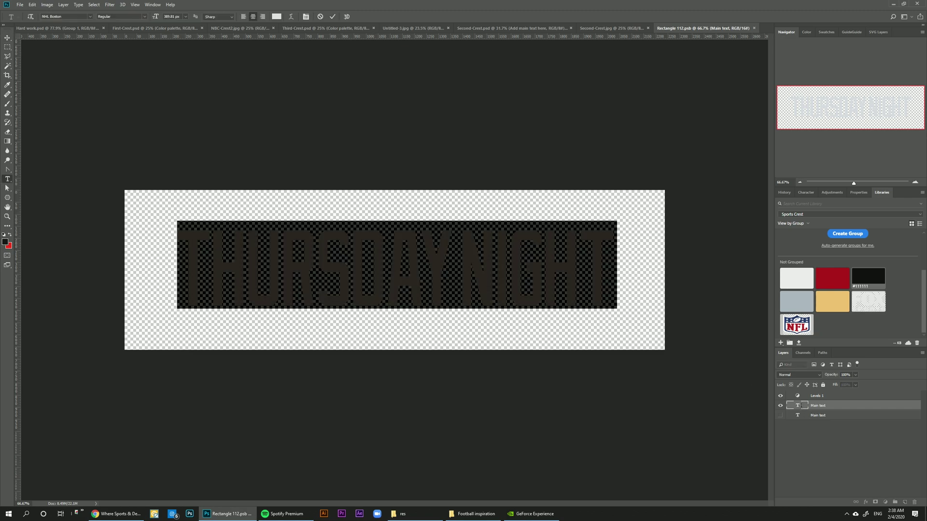
type("SUP")
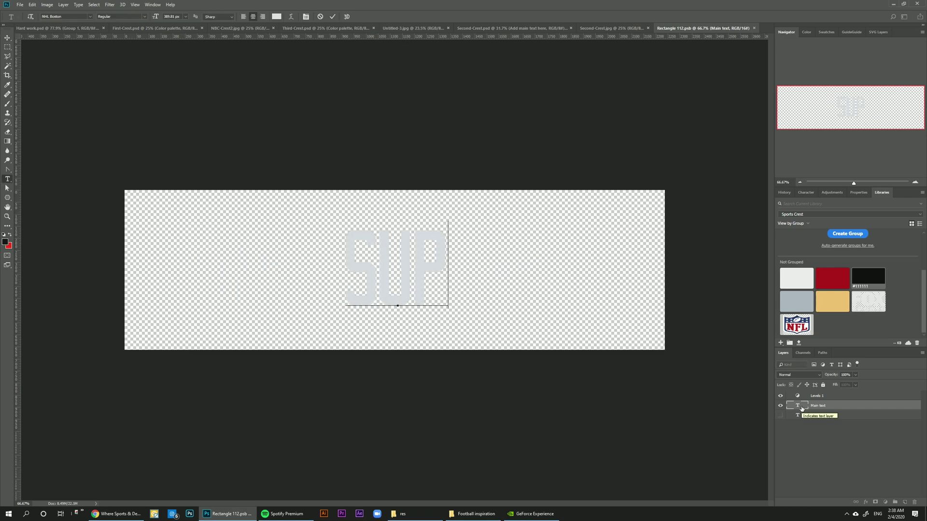
type("ERBOWL")
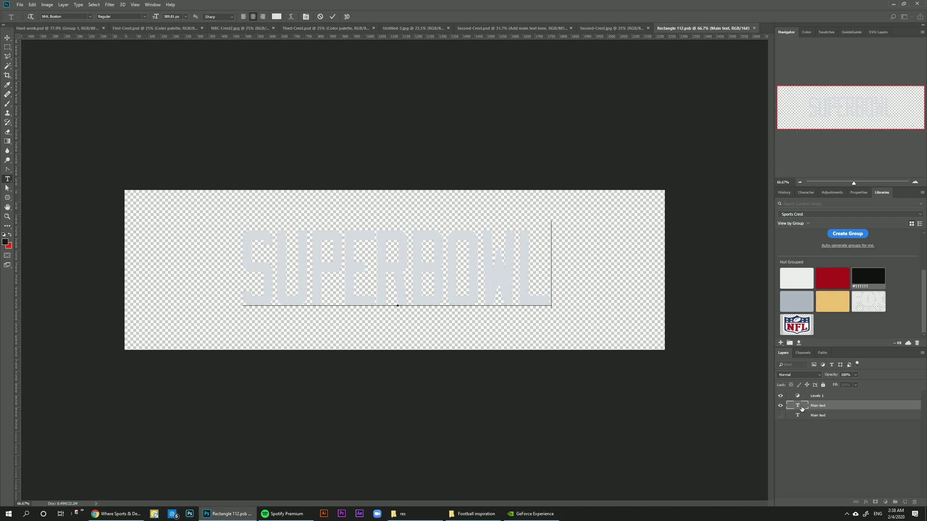
left_click(135, 5)
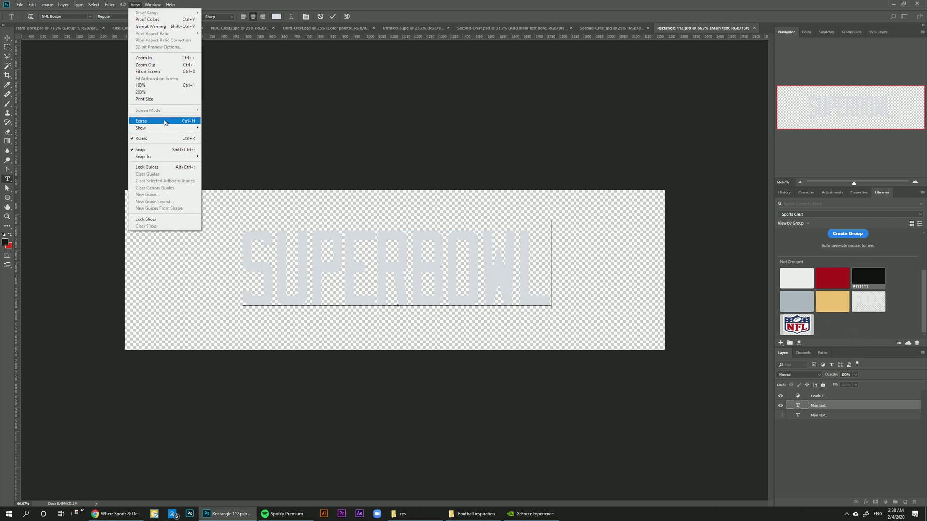
left_click(164, 122)
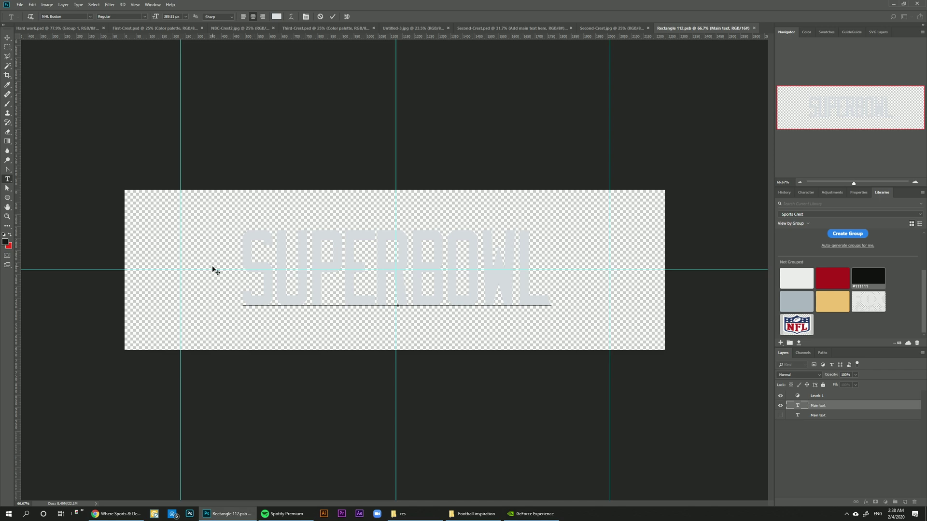
- Set the SUPERBOWL text's tracking to 40 and its font size to 465 px
double_click(798, 406)
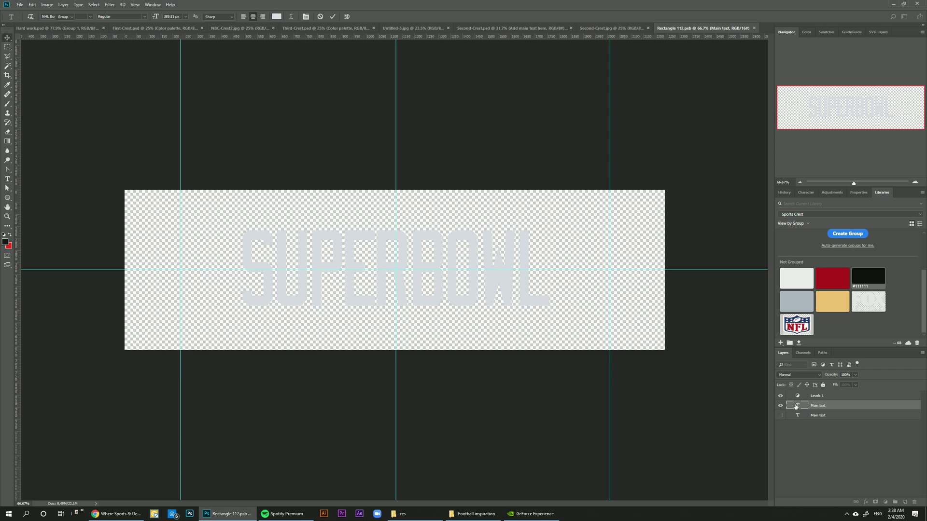
left_click(806, 193)
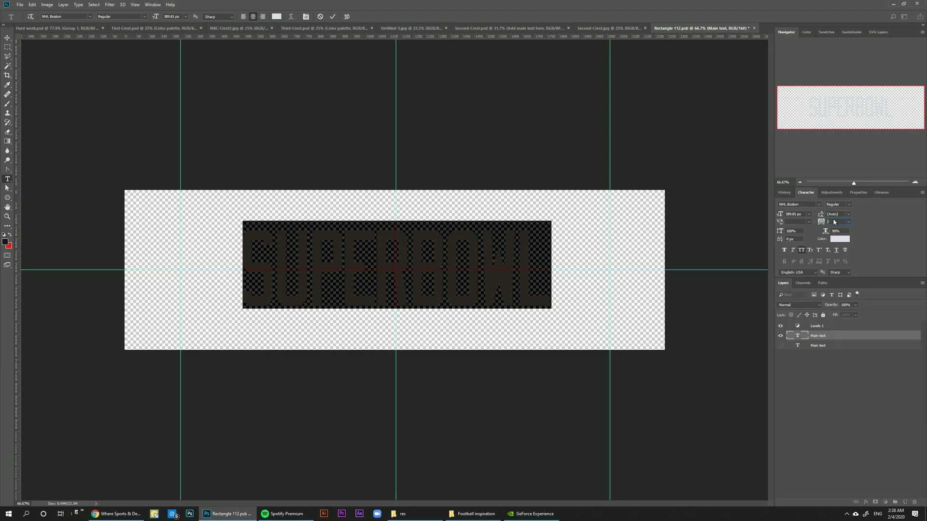
type("0")
key("Return")
left_click(791, 214)
type("403")
key("Return")
left_click(7, 37)
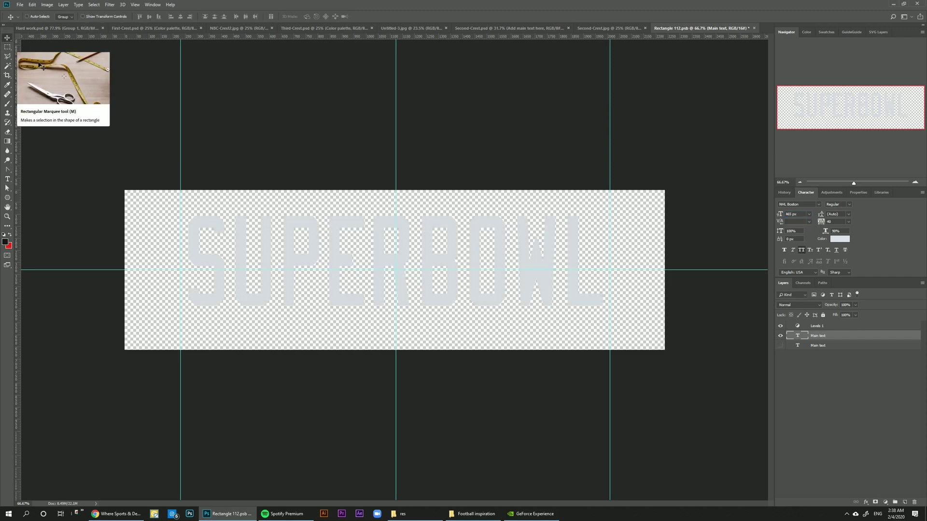
- Move the SUPERBOWL text down 30 px to centre it on the horizontal guide, and save the smart object
key("ctrl+t")
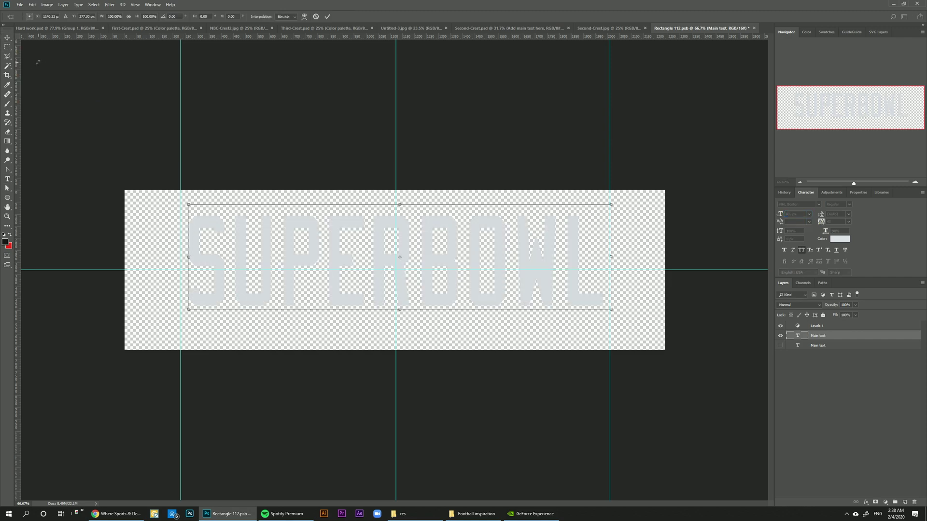
key("shift+Down")
key("shift+Down")
key("shift+Down")
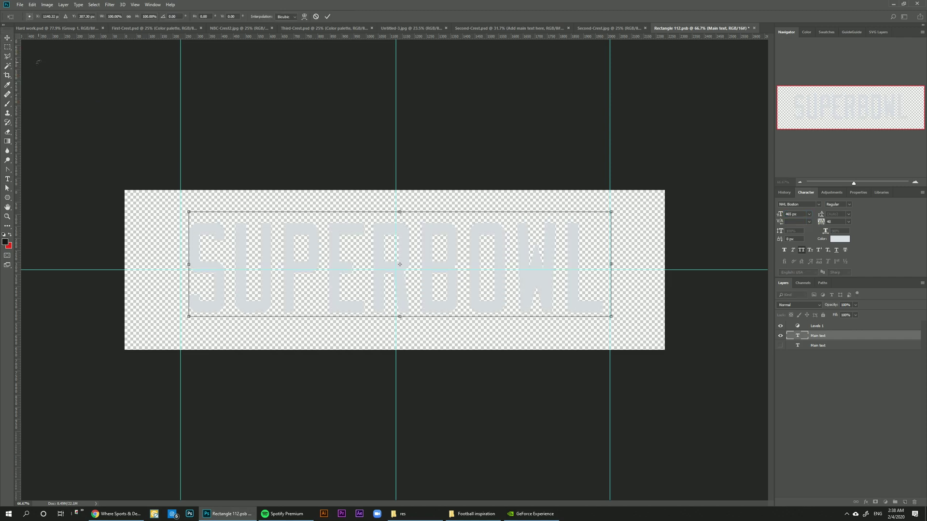
key("Return")
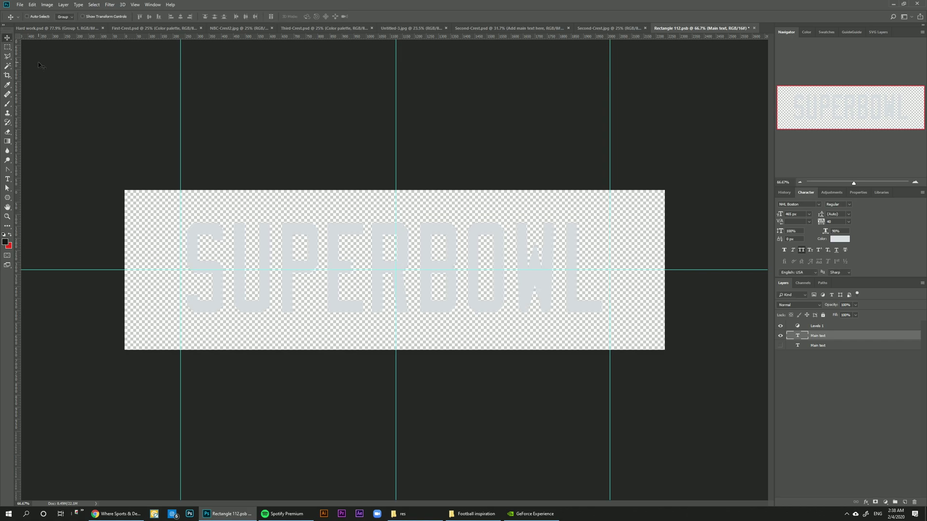
key("ctrl+s")
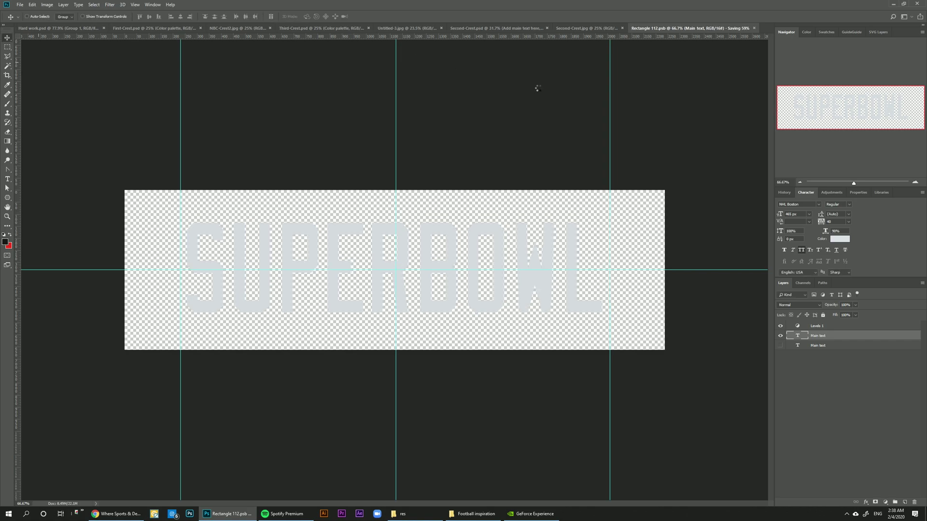
- In Second-Crest.psd, examine the main text at 100% with its Shadow group hidden and shown, and look through the layers inside that group
left_click(507, 28)
scroll(213, 213, "up", 5)
left_click(135, 4)
left_click(140, 84)
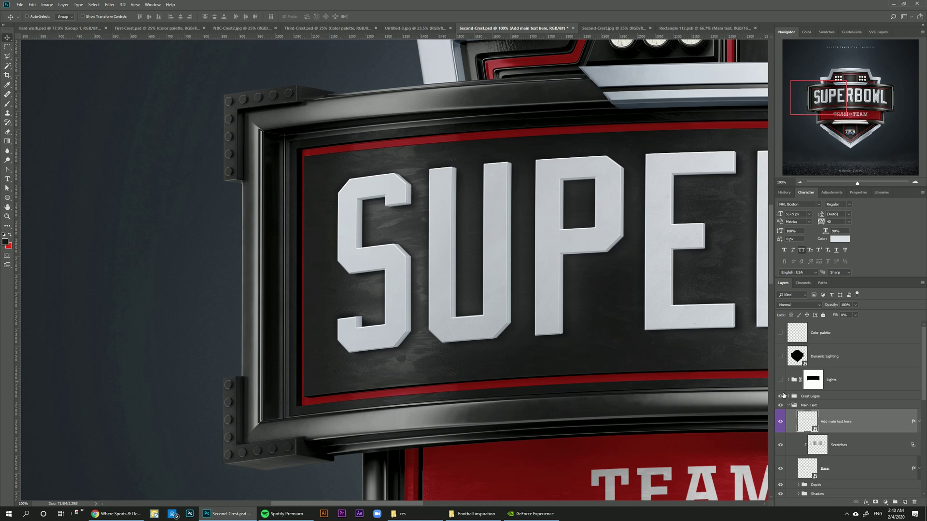
scroll(821, 434, "down", 3)
left_click(789, 448)
left_click(781, 447)
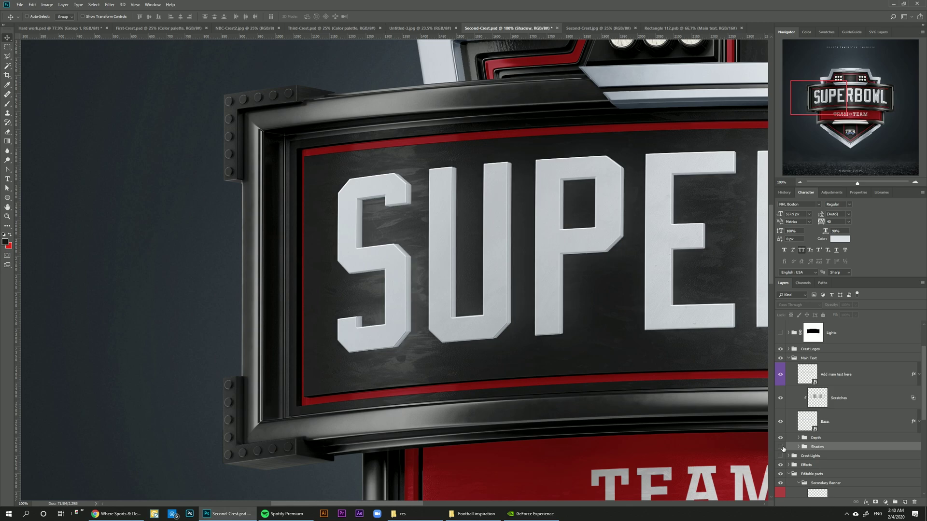
left_click(781, 448)
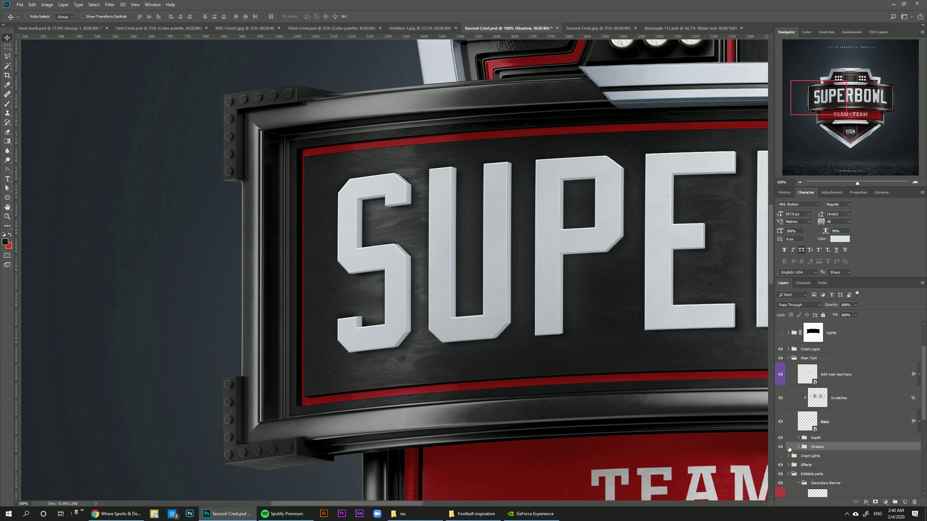
left_click(799, 447)
scroll(869, 434, "down", 2)
left_click(898, 443)
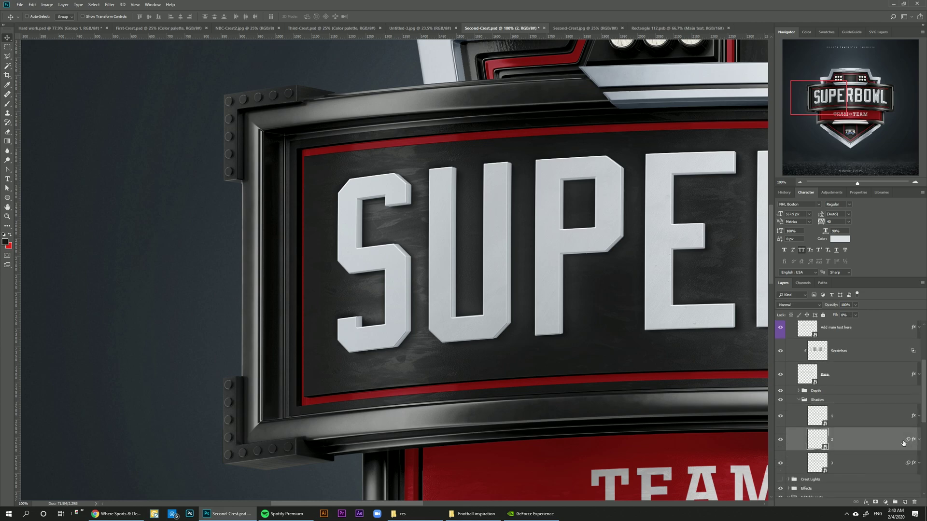
left_click(799, 400)
scroll(842, 384, "up", 1)
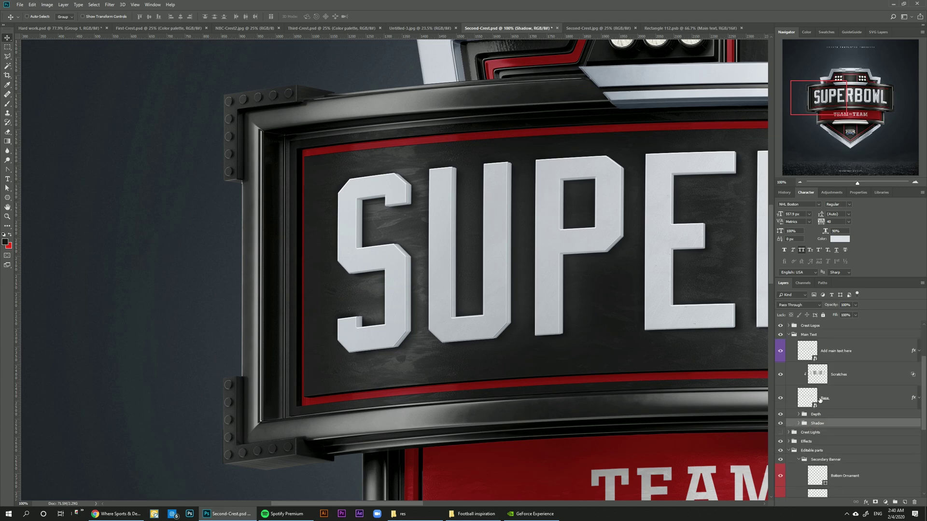
- Set the fill of the Main Text group's Scratches layer to 47% and collapse the group
left_click(843, 381)
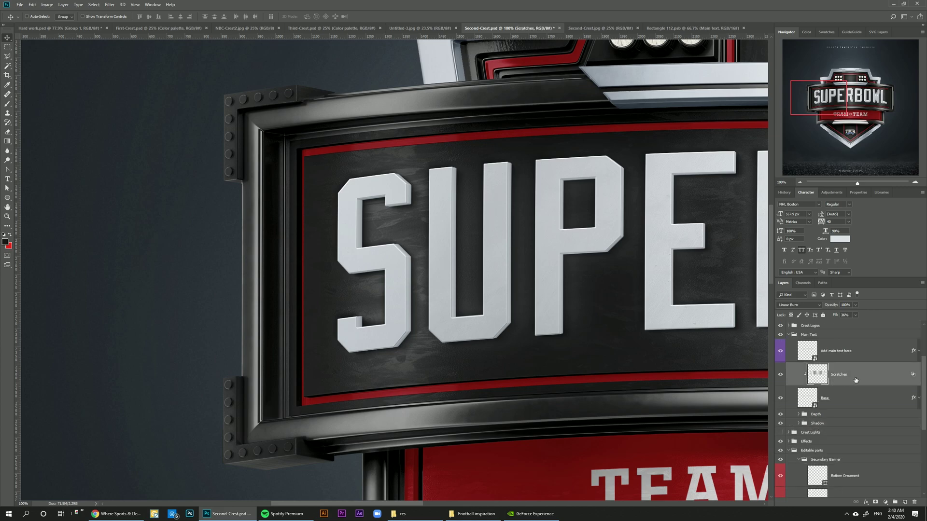
left_click(850, 183)
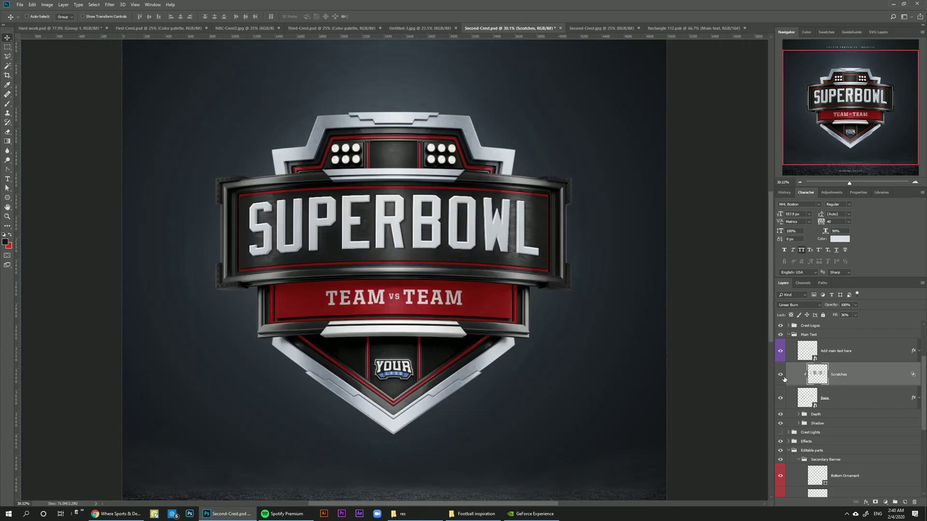
left_click(855, 315)
left_click_drag(857, 325, 876, 327)
left_click_drag(856, 326, 860, 326)
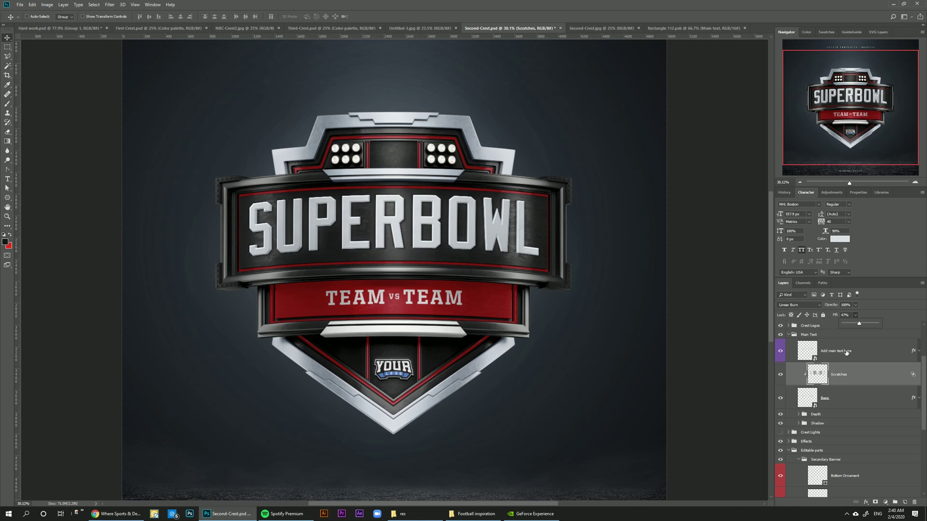
left_click(809, 335)
left_click(788, 335)
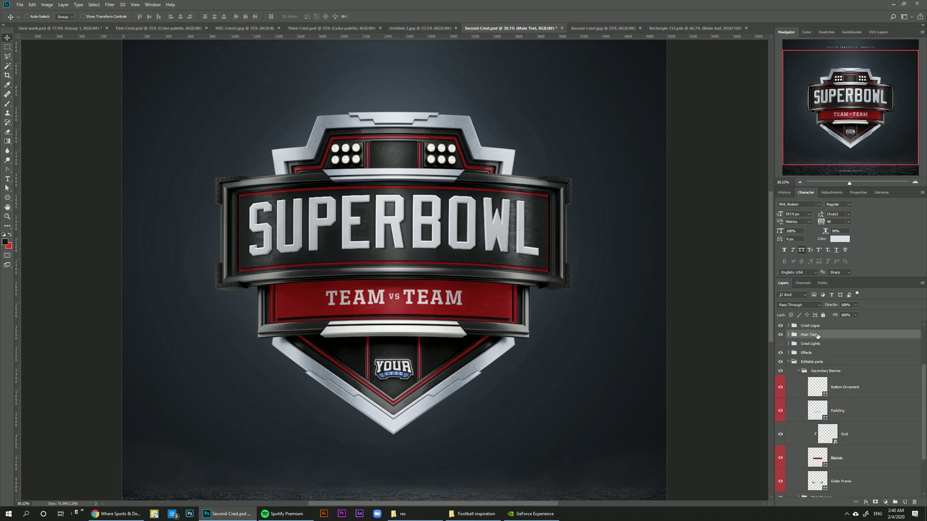
- Open the Secondary Banner's Grid smart object and replace the two TEAM words with CHIEFS and 49ERS
left_click(825, 373)
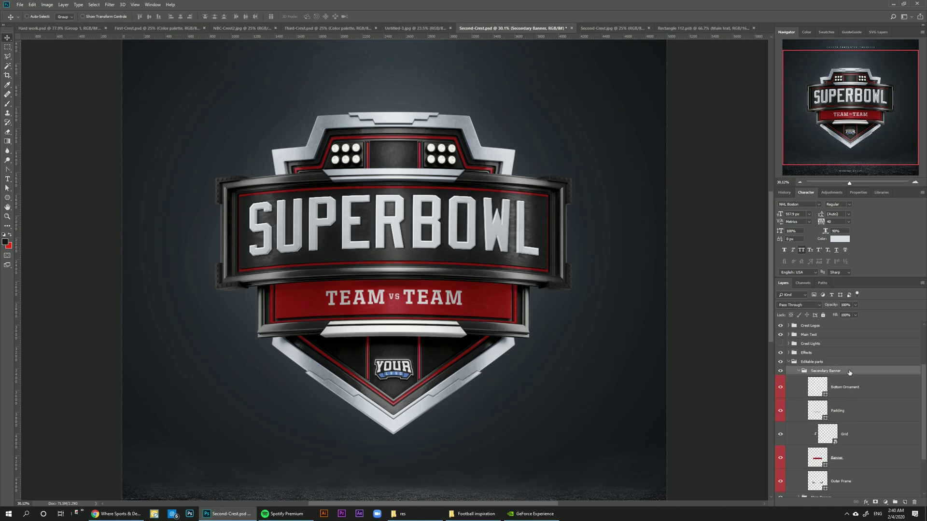
double_click(827, 433)
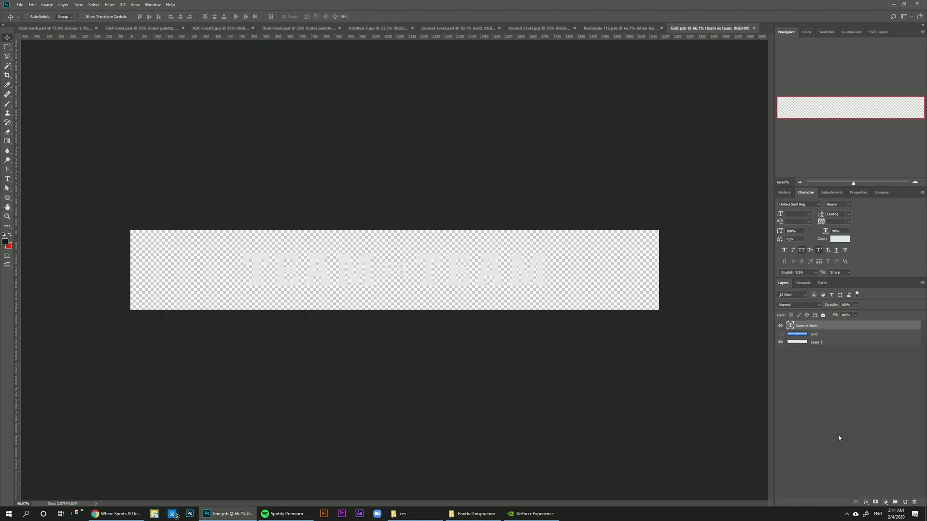
double_click(791, 327)
left_click(373, 263)
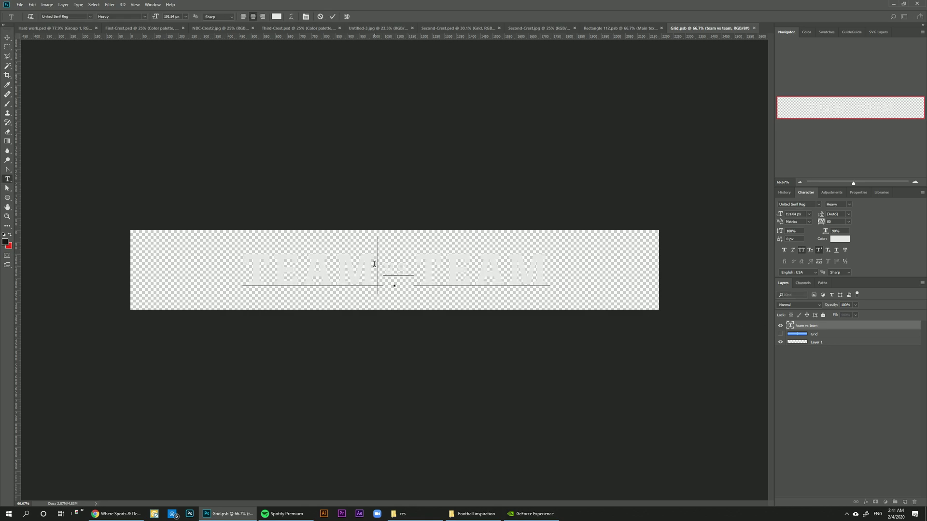
left_click_drag(374, 264, 167, 278)
type("CHIEFS")
left_click_drag(430, 273, 599, 295)
type("49ERS")
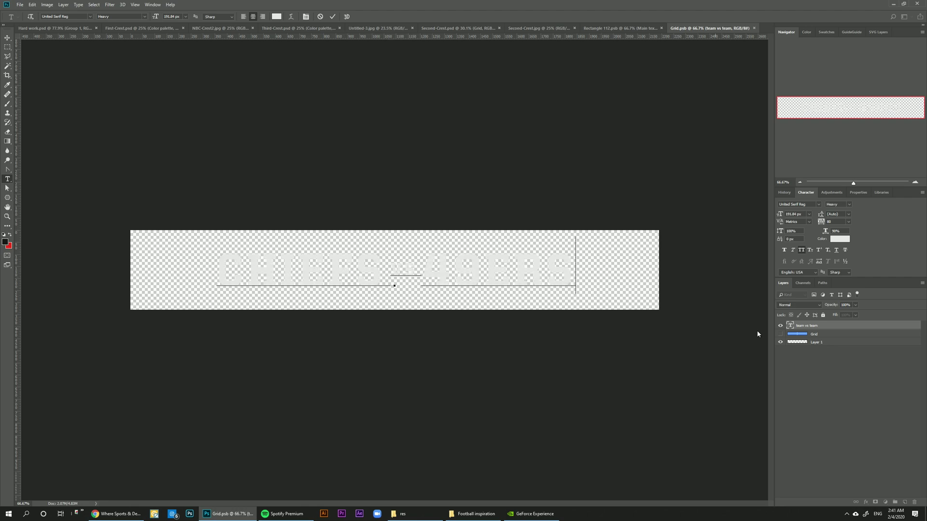
left_click(819, 329)
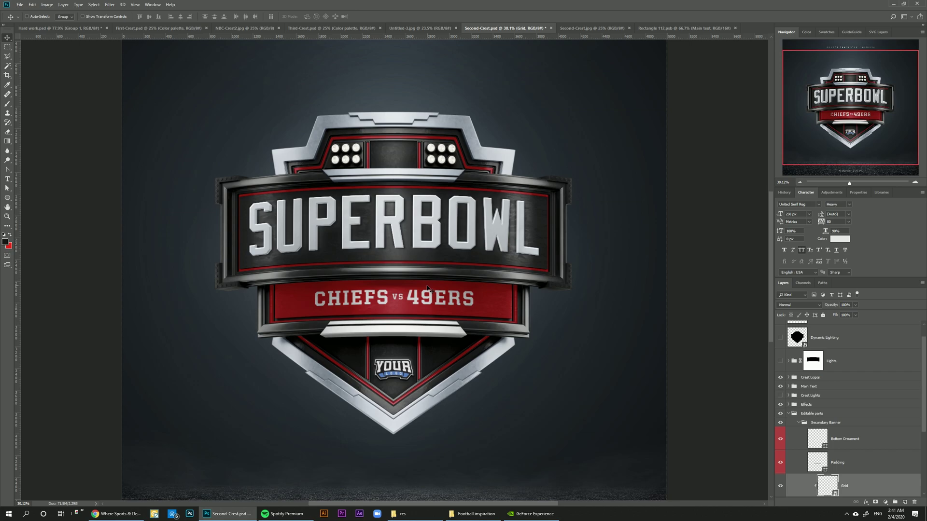
- In the Grid smart object, draw a gold diagonal stripe behind the team names and duplicate it across the whole banner
double_click(827, 485)
left_click(882, 192)
left_click(8, 198)
left_click(47, 202)
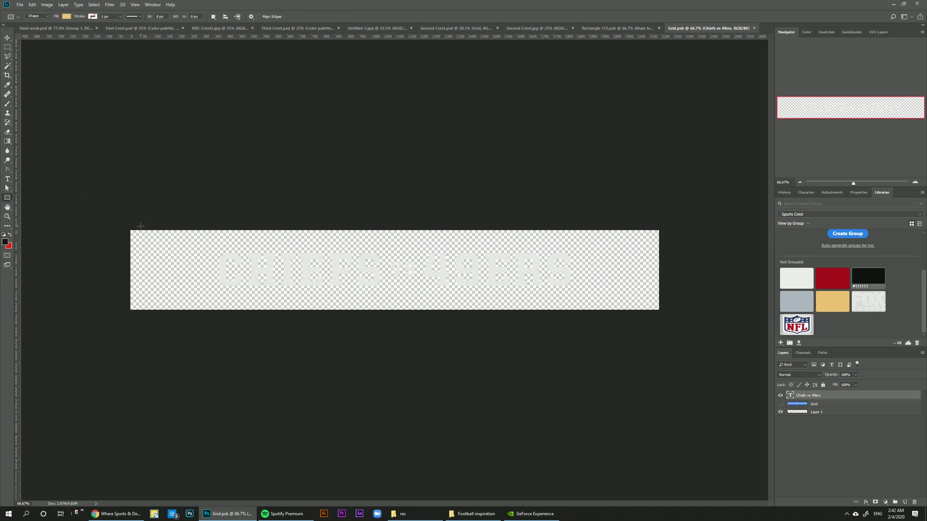
mouse_move(169, 218)
left_mouse_down()
mouse_move(236, 355)
mouse_move(192, 343)
left_mouse_up()
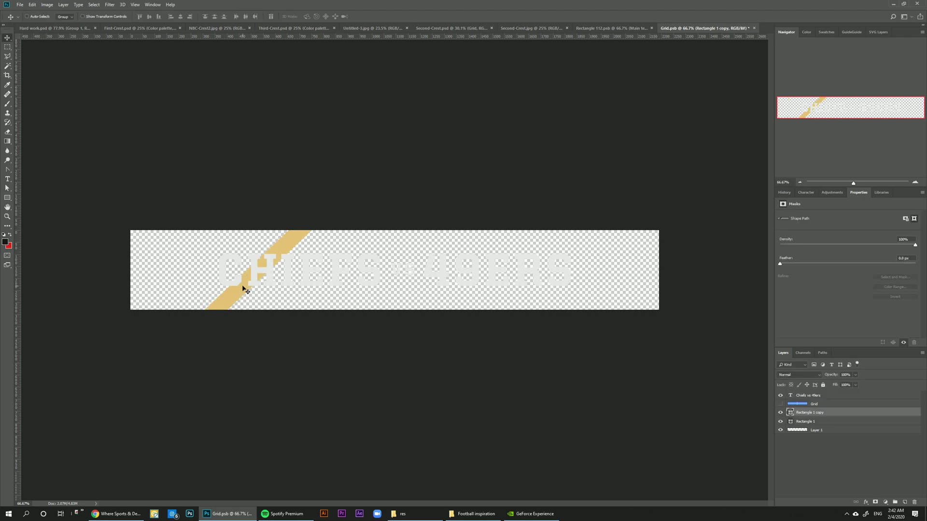
left_click_drag(244, 289, 186, 290)
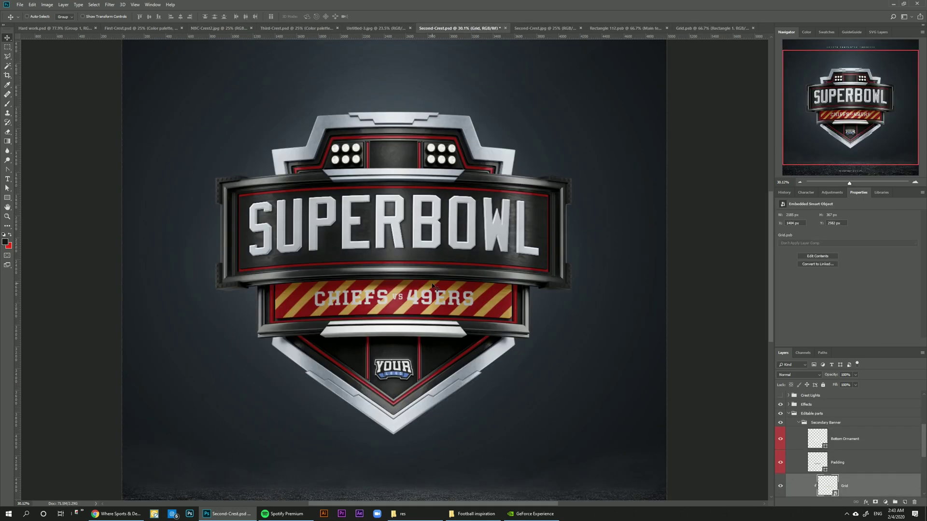
- Merge all the diagonal stripe rectangles in the Grid smart object into a single shape layer
left_click(712, 28)
scroll(819, 416, "up", 1)
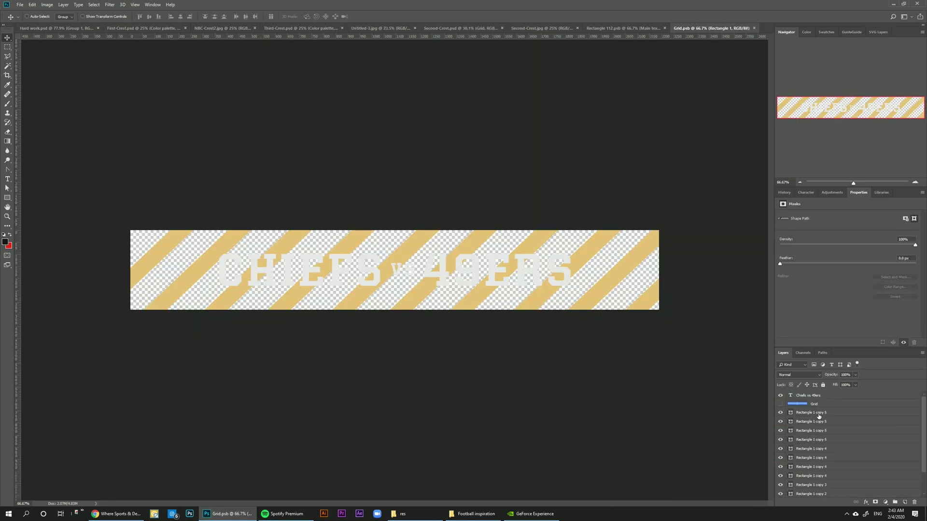
right_click(819, 416)
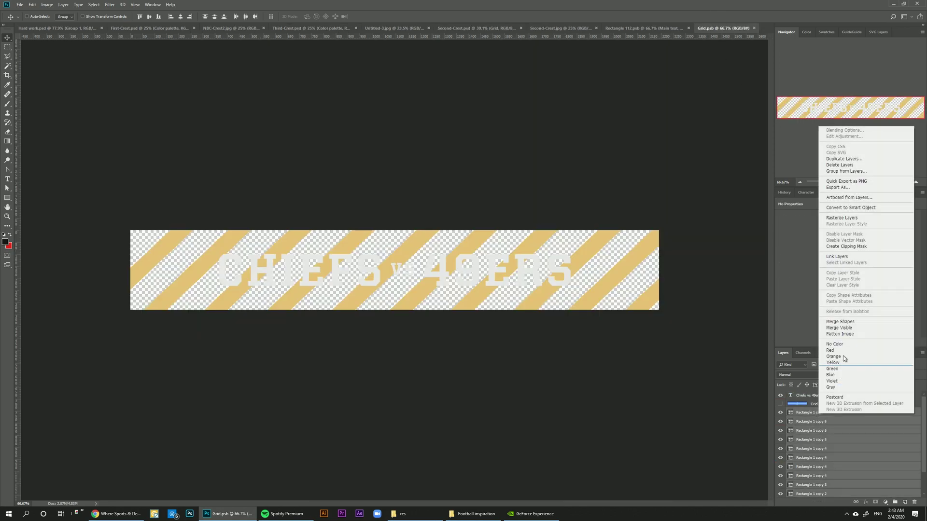
left_click(844, 321)
- Recolor the merged stripes dark grey #151515, save the smart object and return to Second-Crest.psd
double_click(790, 414)
left_click_drag(753, 352, 728, 362)
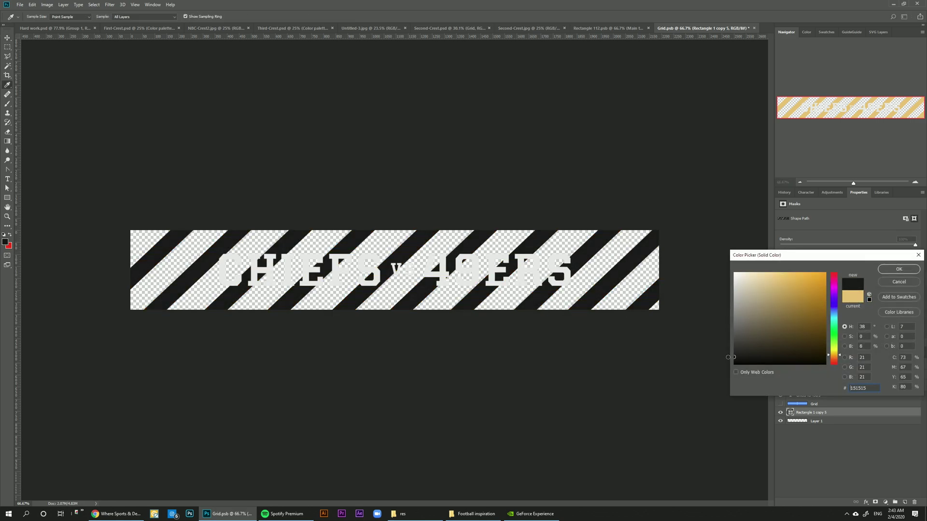
left_click(899, 269)
key("ctrl+s")
left_click(459, 28)
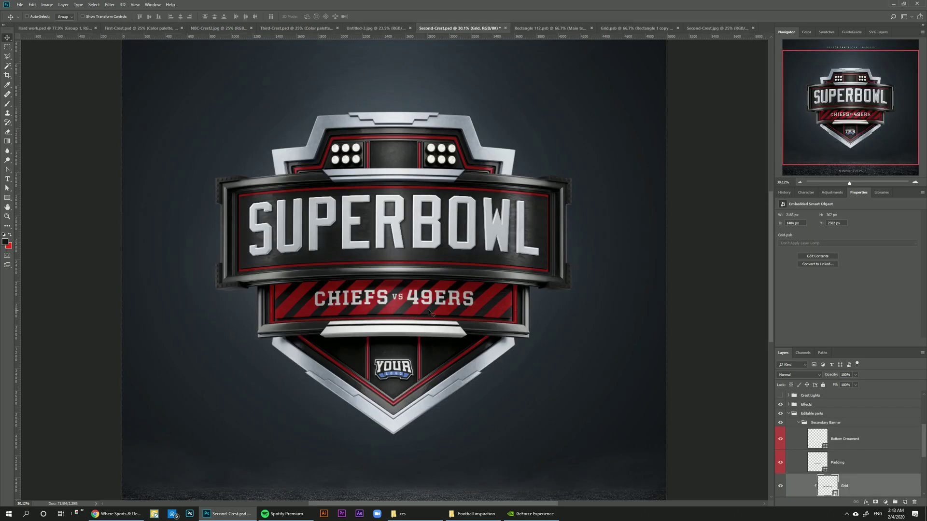
- Reopen the Grid smart object and hide the merged stripes layer
double_click(826, 483)
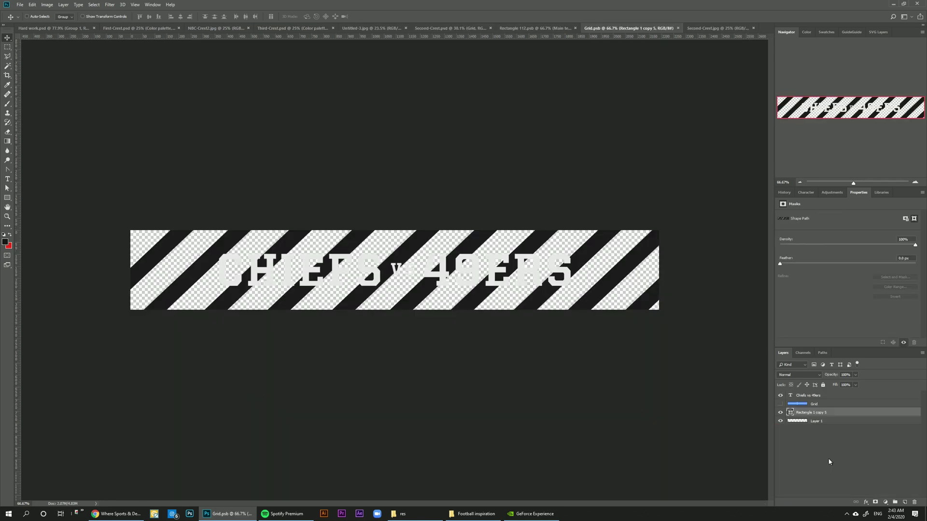
left_click(779, 413)
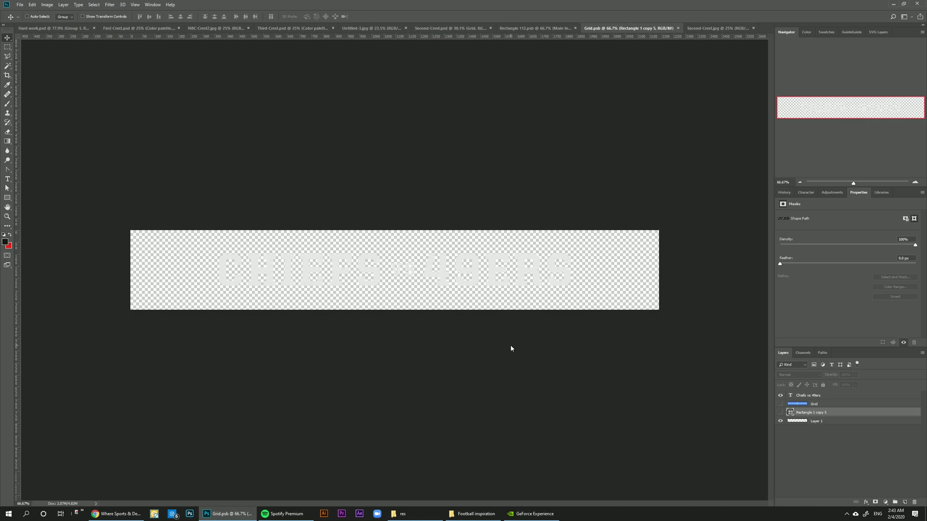
- Return to Second-Crest.psd and recolor the secondary banner's Bottom Ornament with the library's blue-grey #ABB6C0
left_click(424, 29)
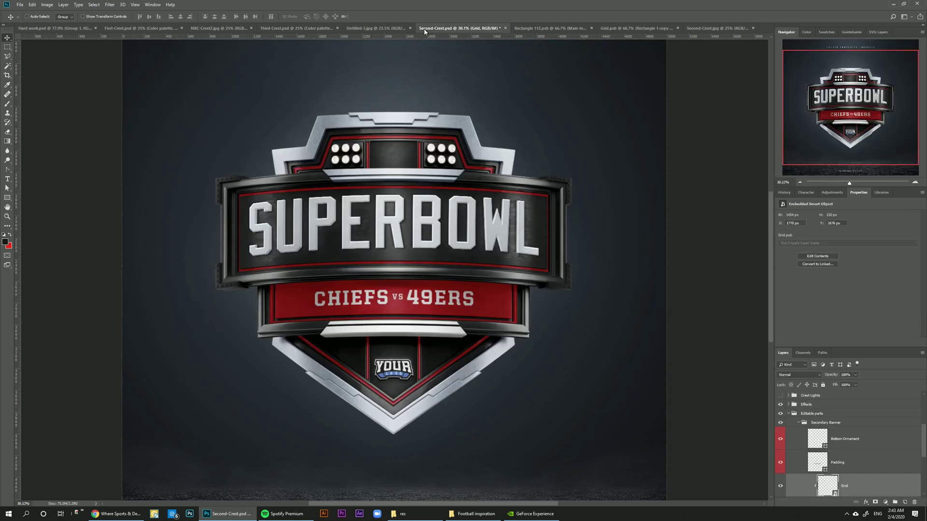
left_click(844, 448)
left_click(888, 193)
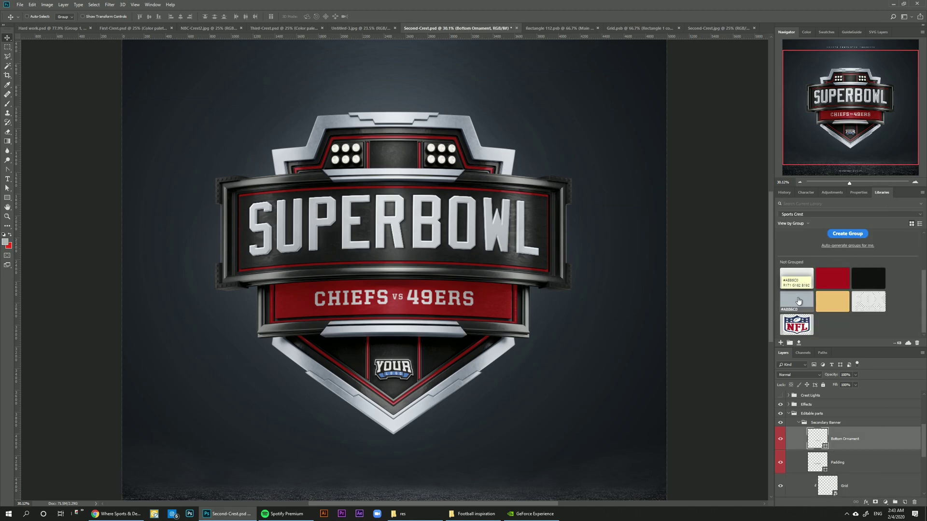
- Open the "Add your logos here" smart object in the Crest Logos group for editing
left_click(798, 423)
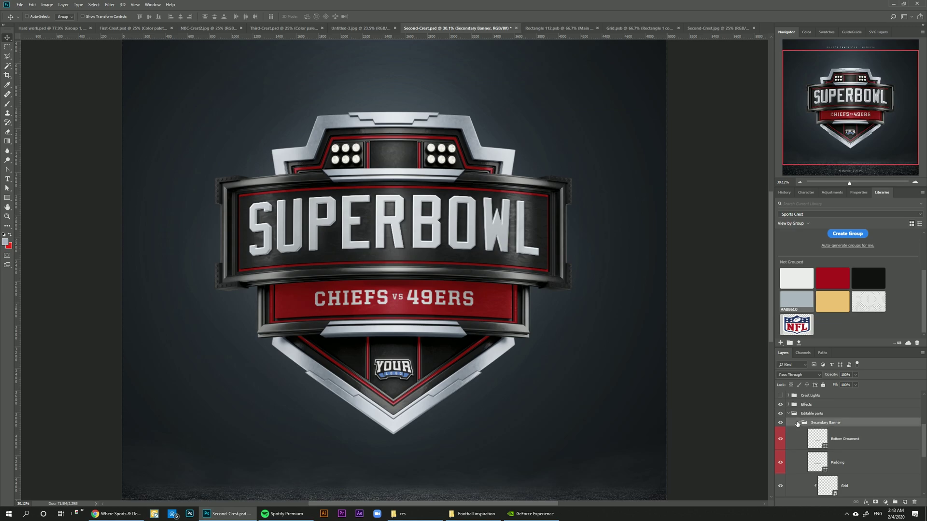
left_click(792, 414)
scroll(792, 414, "up", 3)
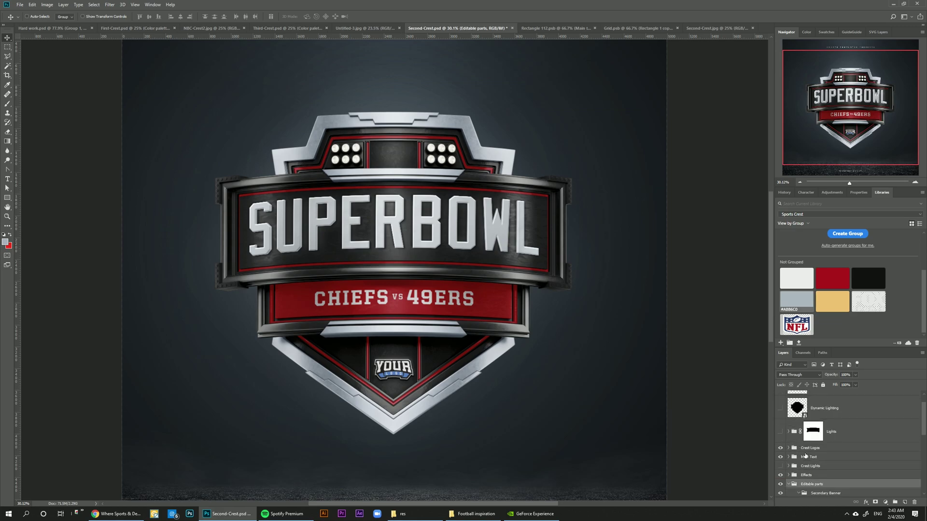
left_click(807, 449)
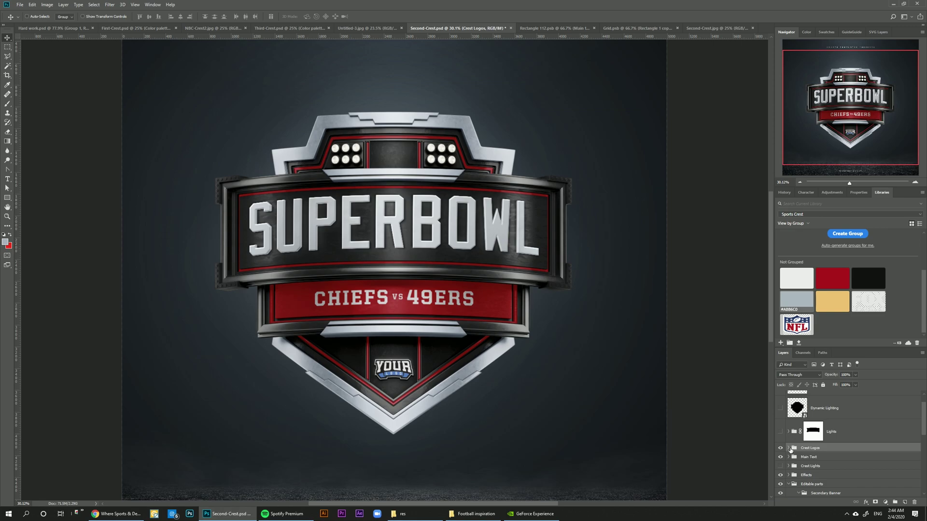
left_click(788, 448)
scroll(811, 408, "down", 3)
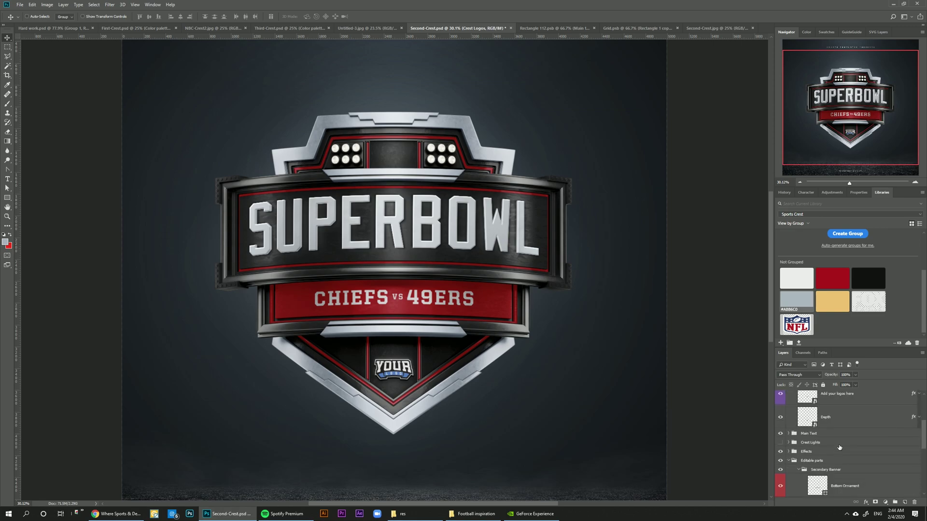
double_click(811, 406)
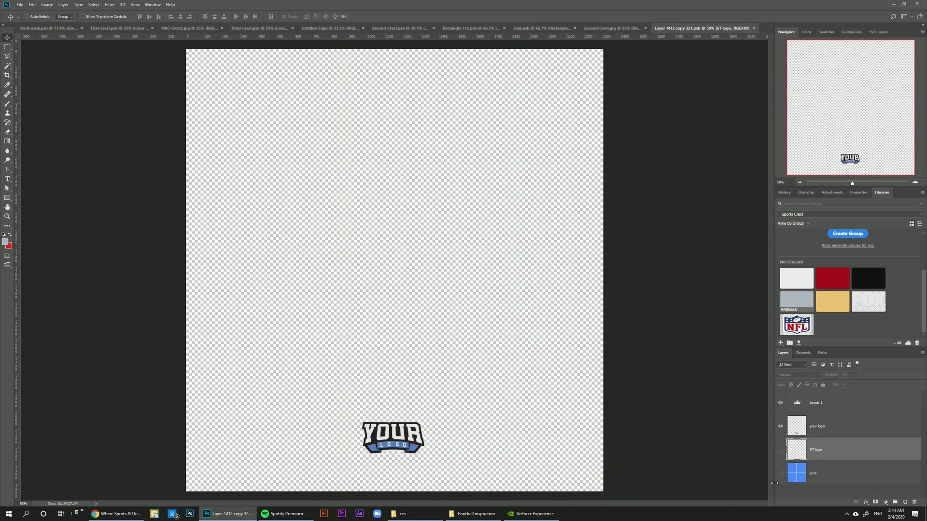
- With the Grid layer shown, place the library's NFL logo over the YOUR LOGO placeholder, scaled to about 15.6%, and hide the "your logo" layer
left_click(780, 474)
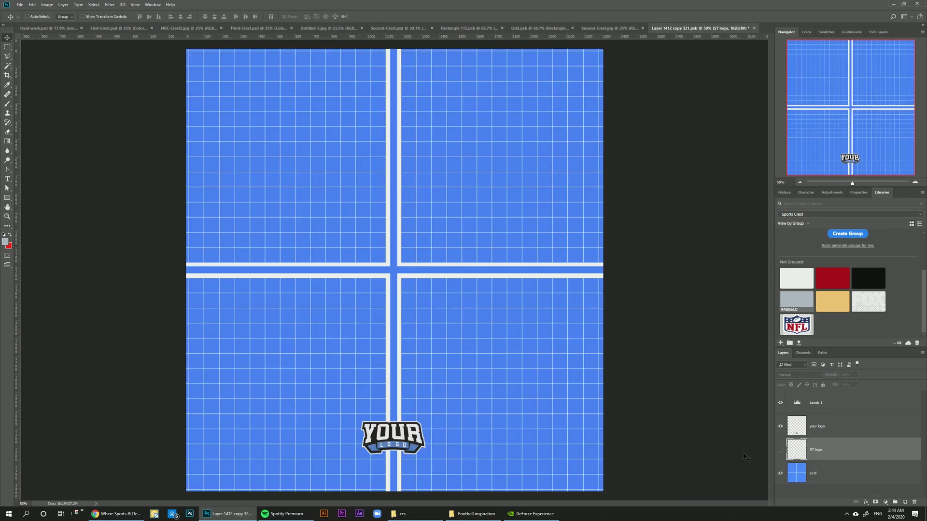
left_click(796, 428)
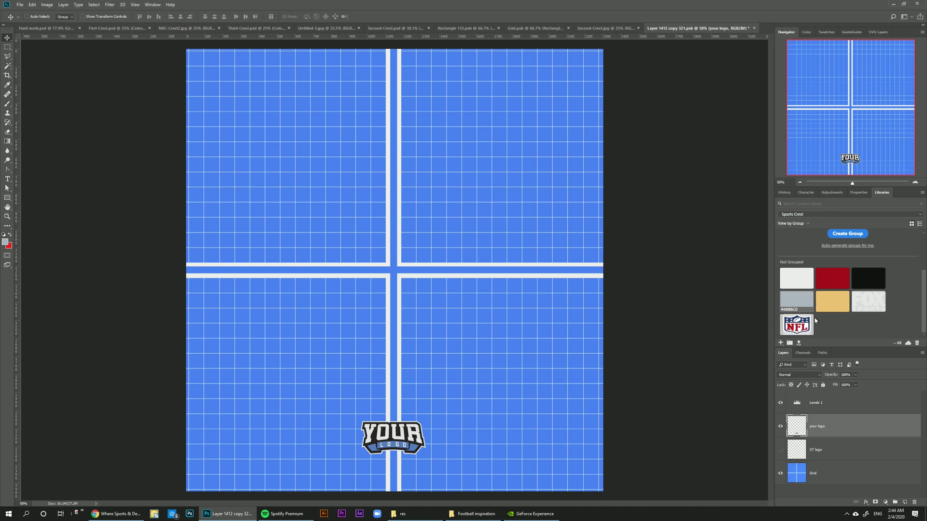
left_click_drag(803, 327, 418, 411)
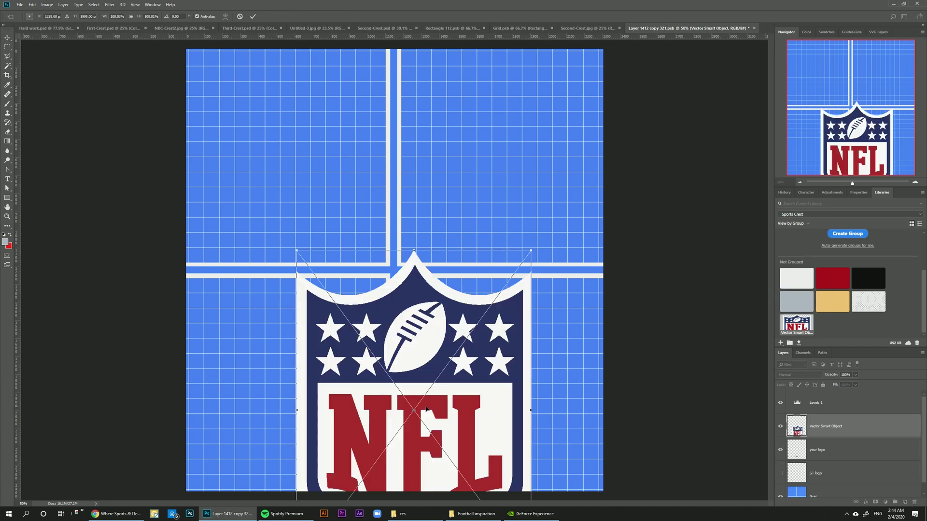
left_click_drag(533, 251, 402, 434)
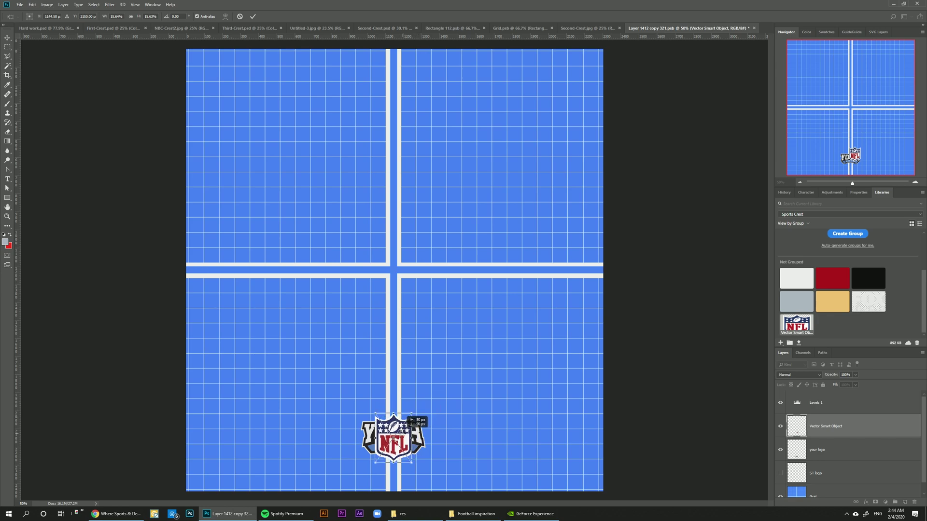
key("Return")
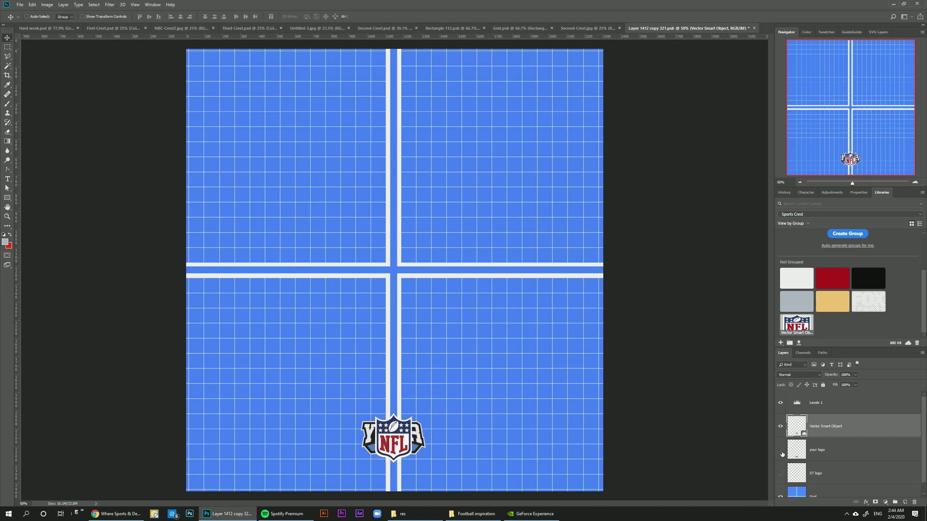
left_click(781, 450)
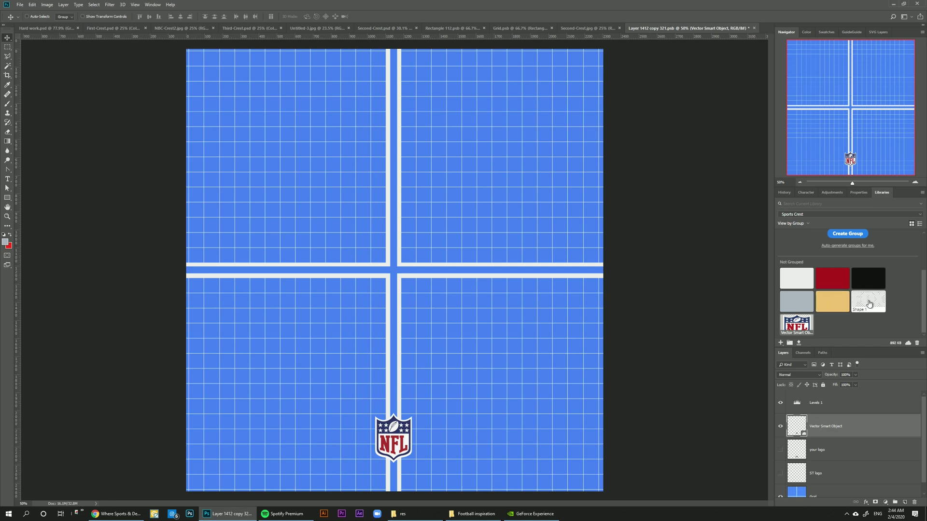
- Place the library's FOX Sports logo centered near the canvas top, using the temporarily shown ST logo layer as a position guide
left_click_drag(869, 301, 425, 165)
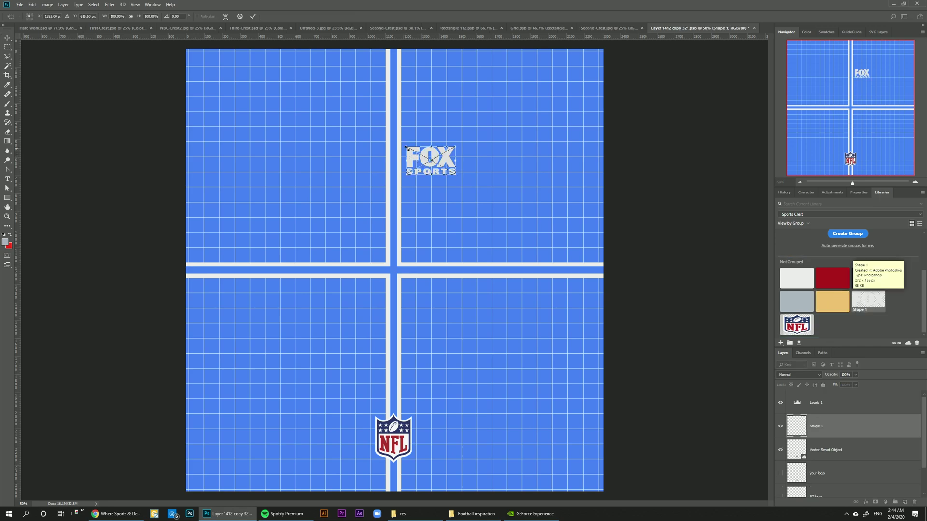
left_click_drag(433, 156, 396, 90)
key("Return")
scroll(802, 466, "down", 2)
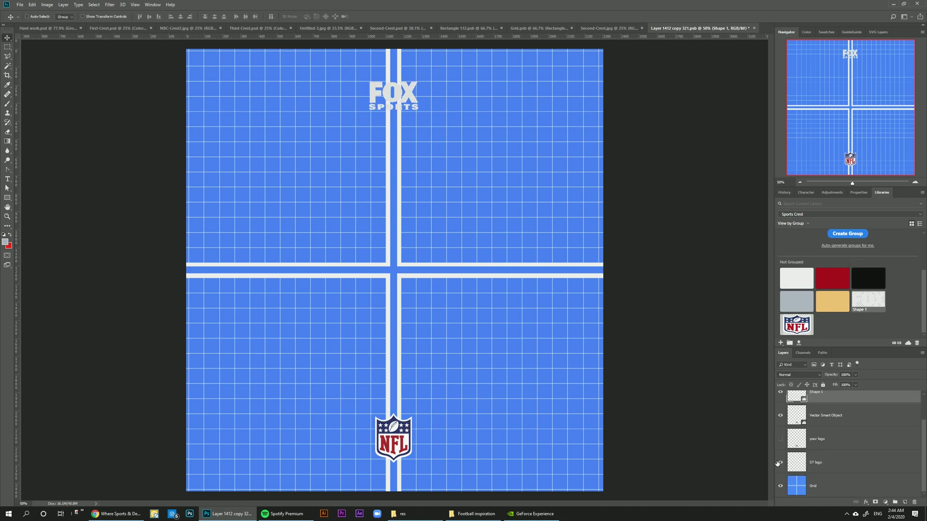
left_click(779, 463)
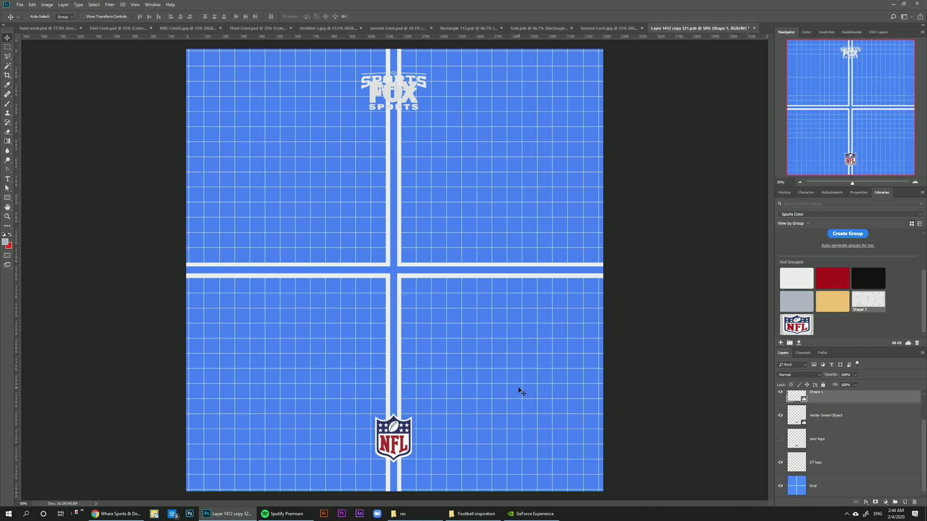
left_click_drag(390, 168, 392, 146)
left_click(780, 473)
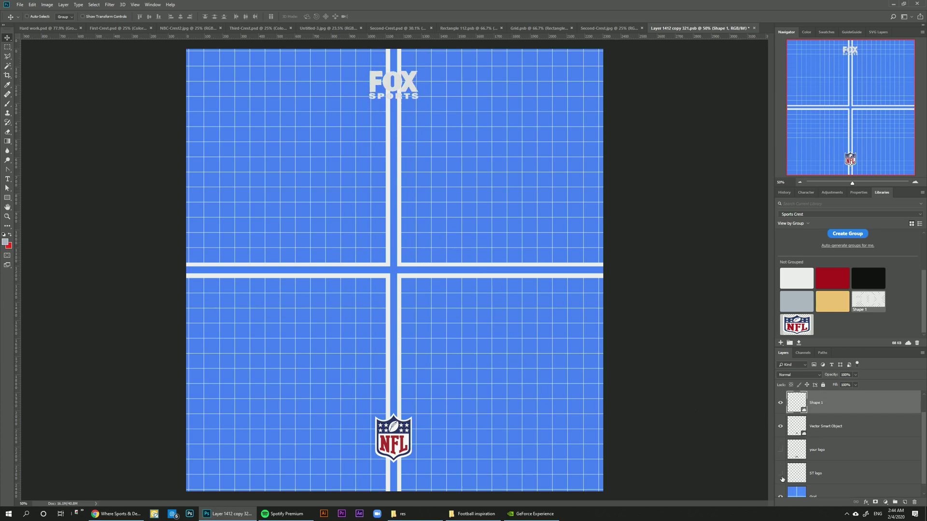
- Hide the Grid layer, add a Levels smart filter to the NFL logo layer and save the smart object
scroll(787, 480, "down", 1)
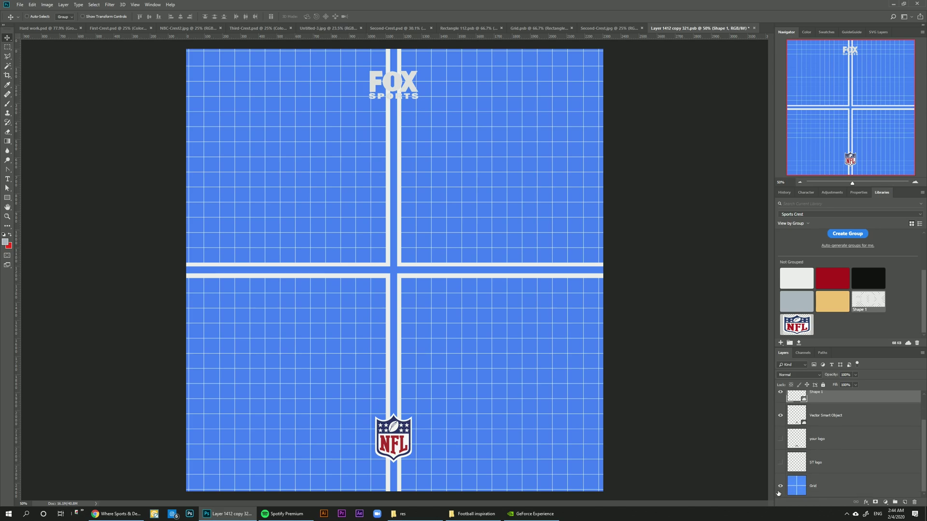
left_click(781, 491)
left_click(847, 420)
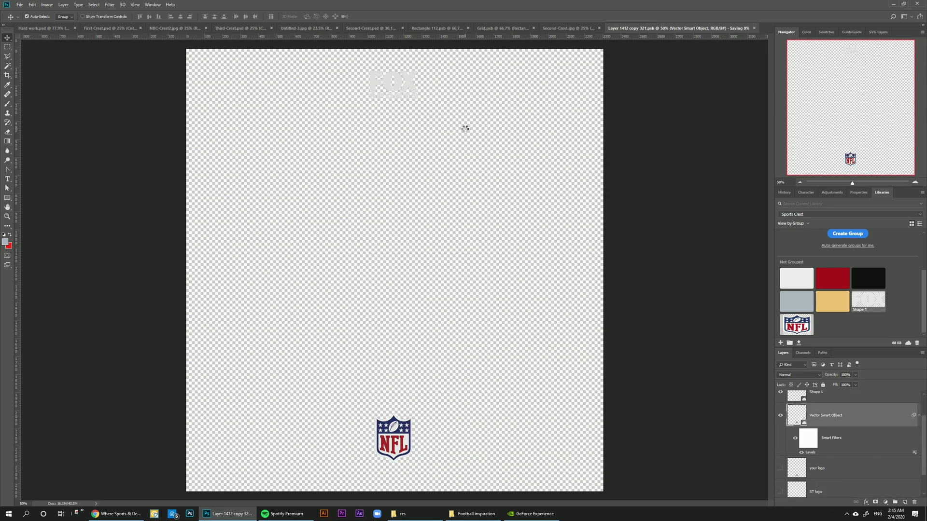
- Return to Second-Crest.psd and inspect the NFL and FOX Sports logos on the crest at 100% zoom
left_click(386, 28)
left_click(135, 4)
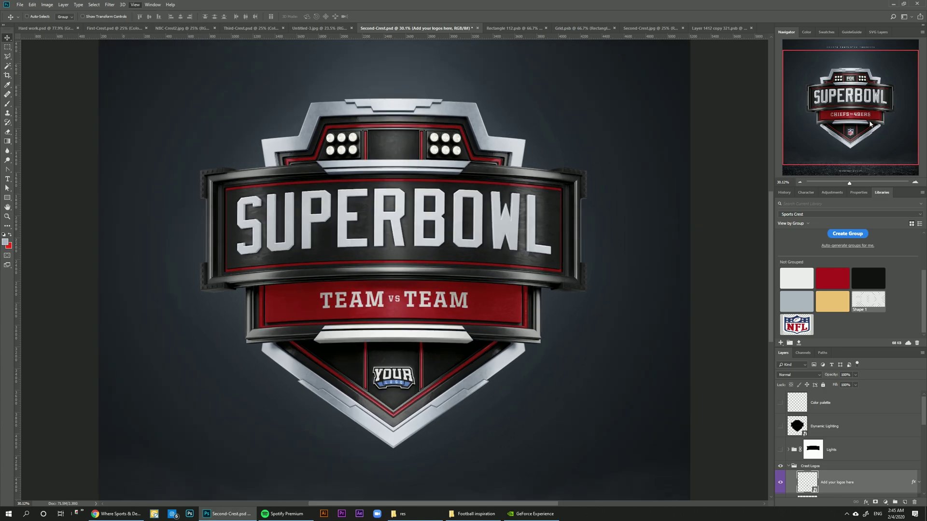
key("ctrl+1")
left_click(850, 123)
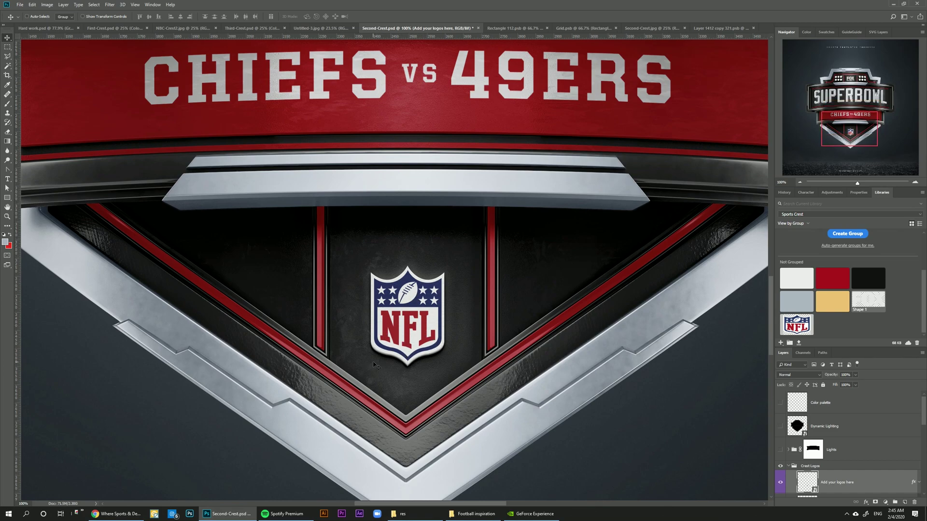
left_click_drag(866, 128, 870, 79)
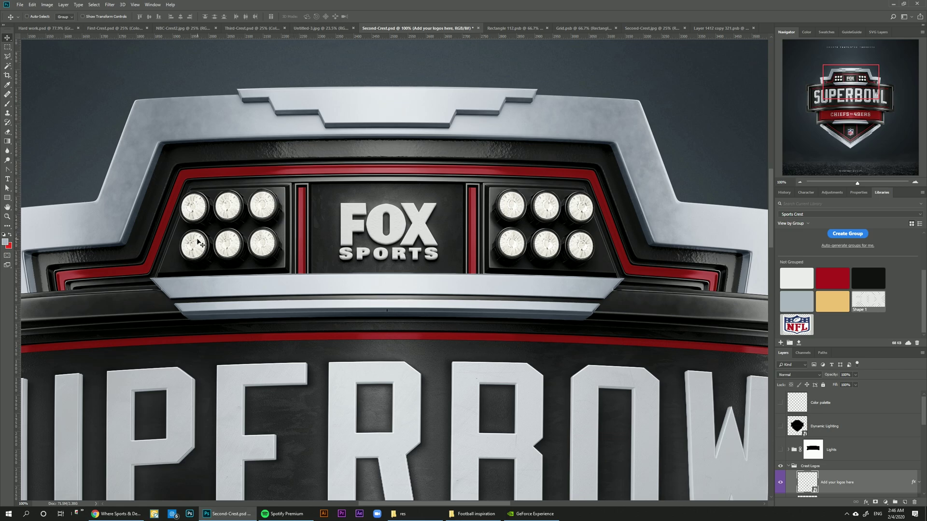
- Show the Crest Lights group to light the lamps beside the FOX Sports logo
scroll(810, 476, "down", 3)
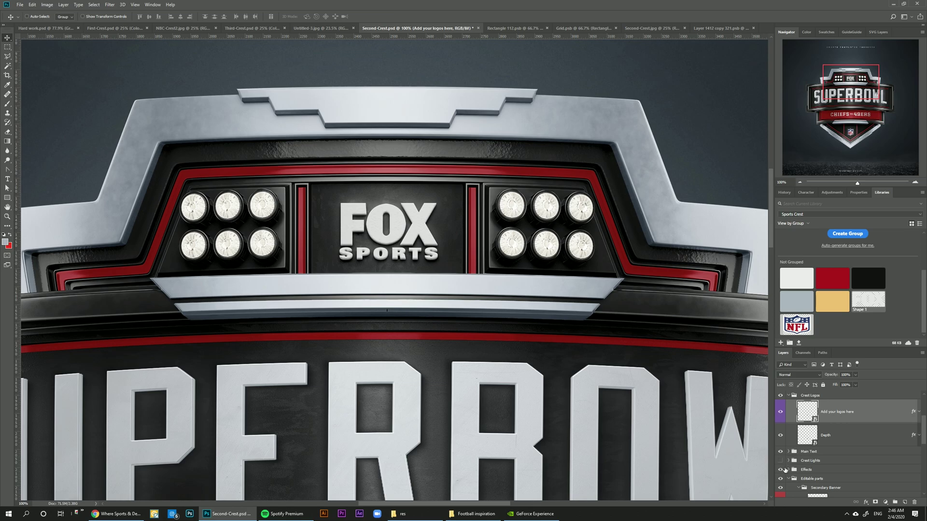
left_click(781, 460)
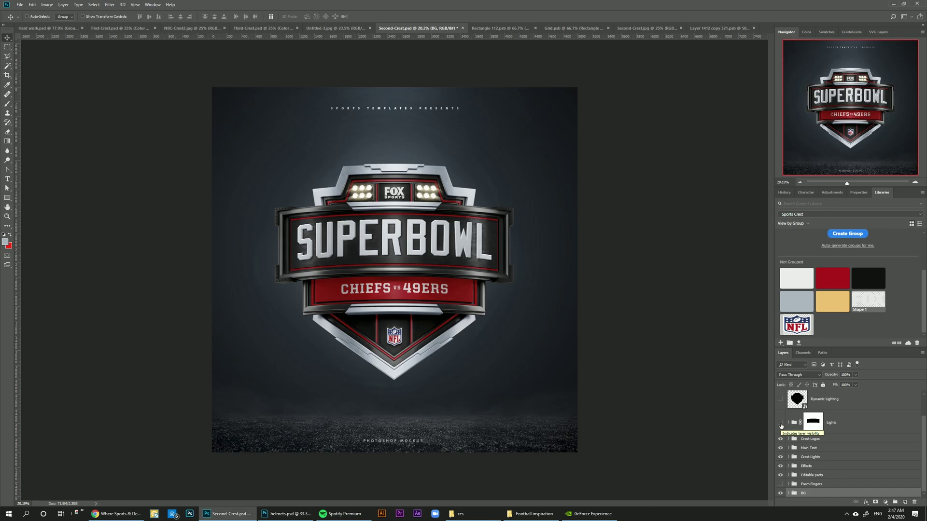
- Try the stadium floodlights by showing the Lights group, and hide it again
left_click(813, 421)
left_click(781, 423)
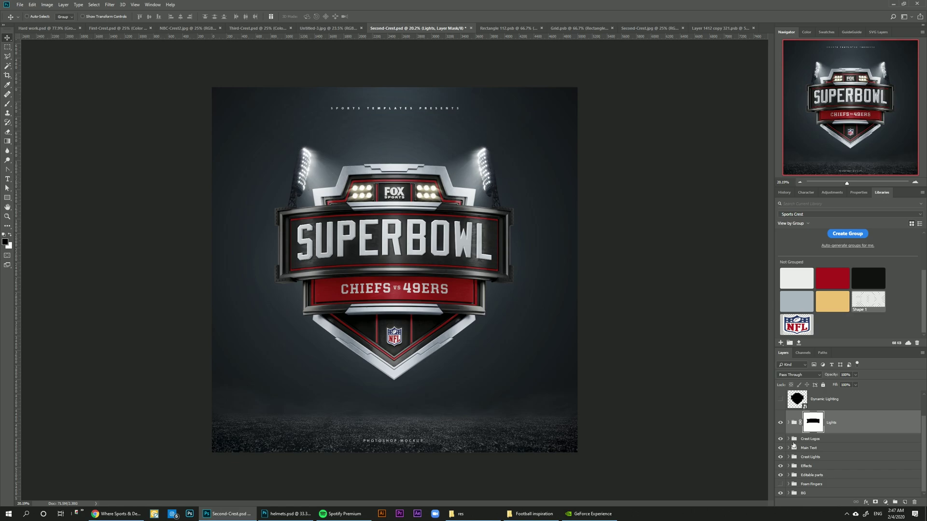
left_click(782, 423)
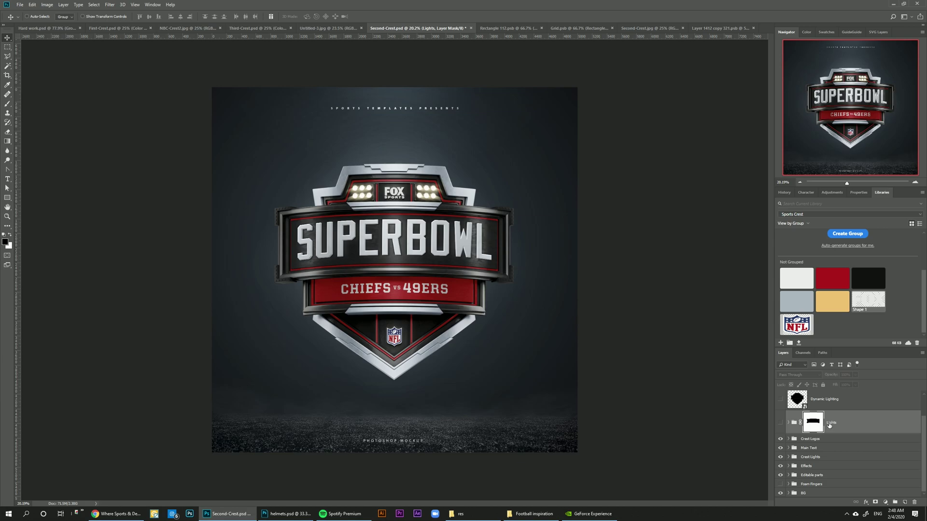
- Show the Foam Fingers group behind the crest
left_click(797, 484)
left_click(779, 485)
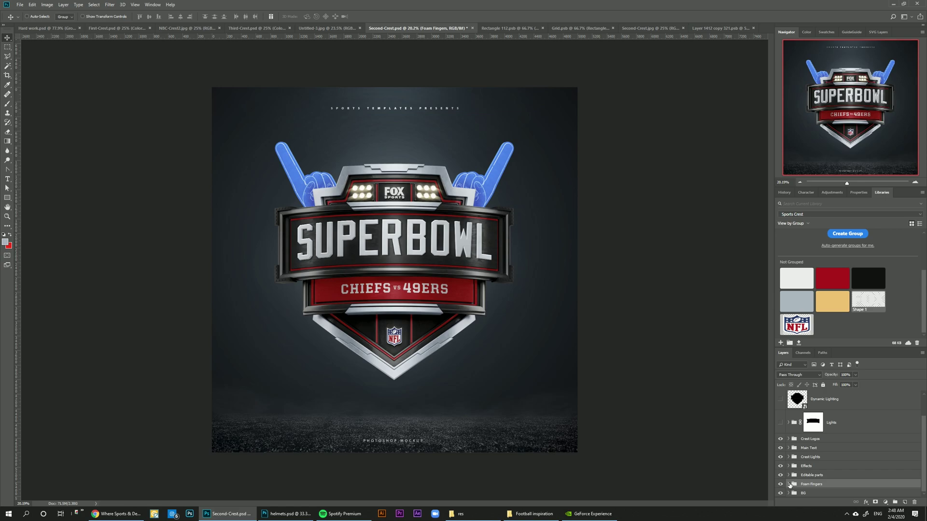
- In the Right foam finger group, fill the Foam Finger Color layer with the library's red and show the #1 layer
left_click(789, 484)
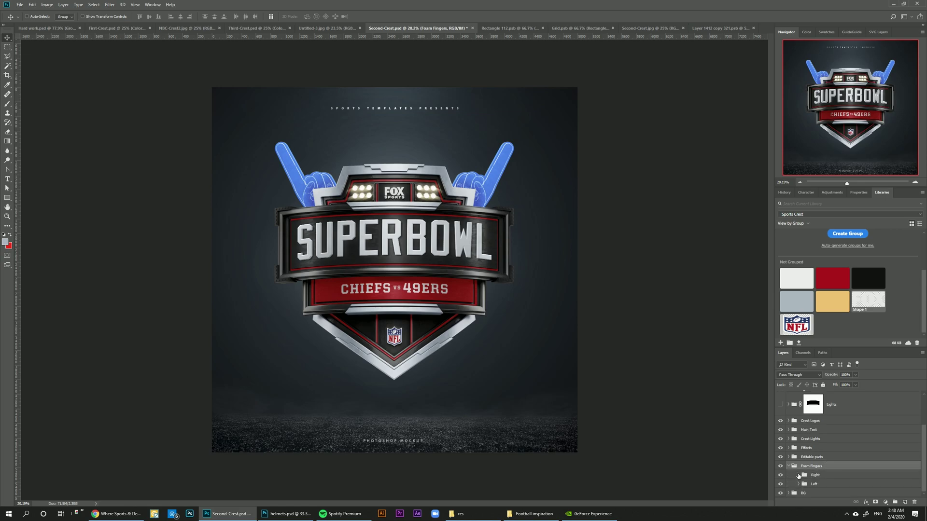
left_click(798, 476)
left_click(846, 467)
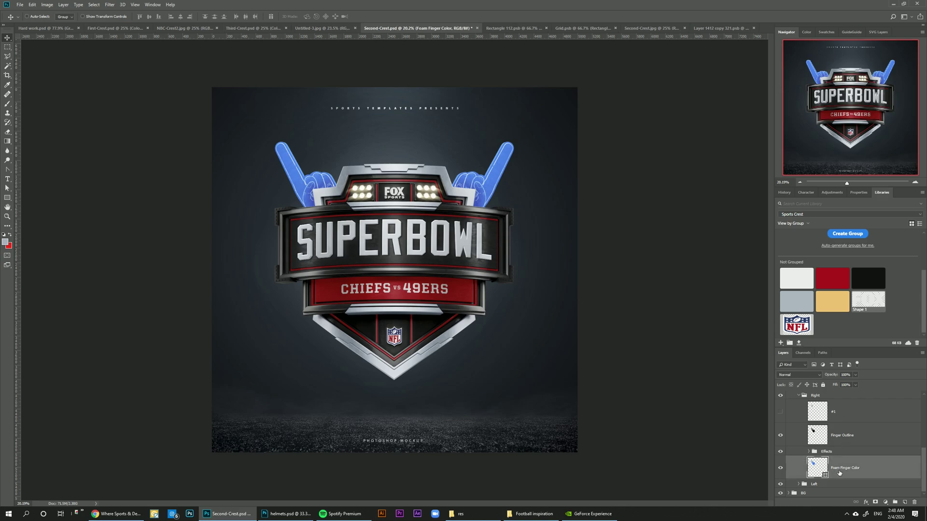
left_click(832, 278)
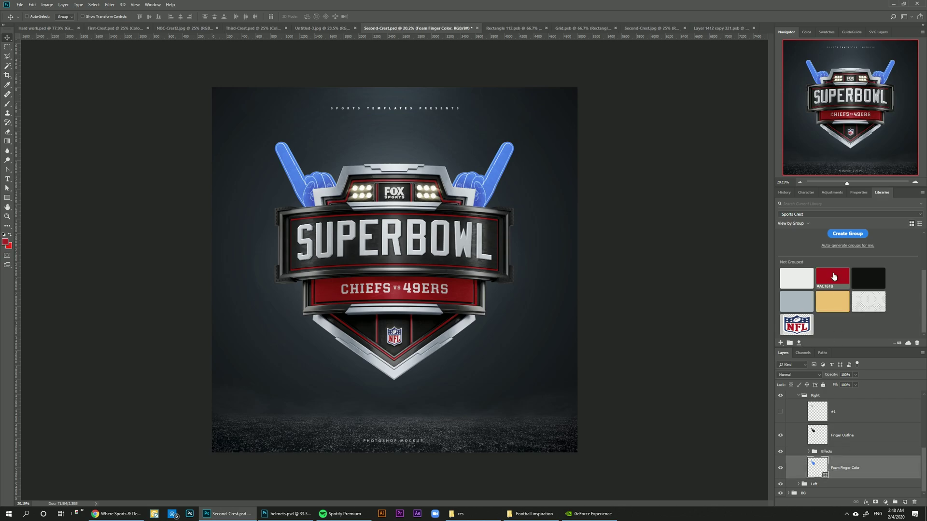
key("alt+shift+BackSpace")
left_click(800, 417)
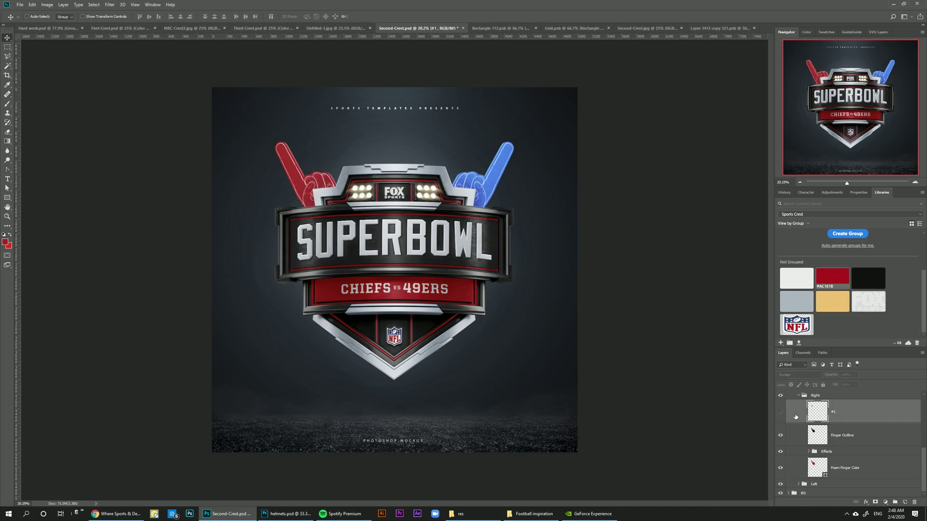
left_click(780, 412)
- In the Left foam finger group, fill the Foam Finger Color layer with the library's gold #EDC071 and show the #1 layer
left_click(800, 484)
scroll(800, 485, "down", 3)
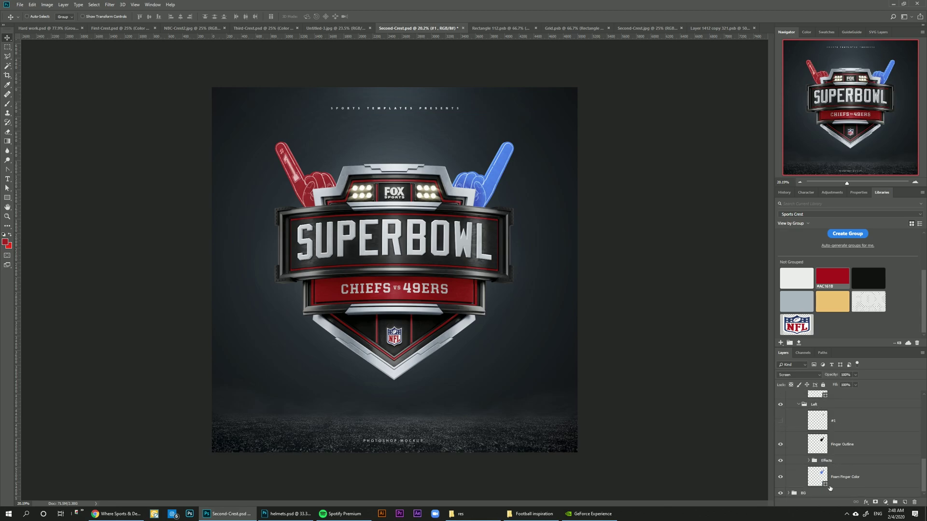
left_click(850, 477)
left_click(830, 297)
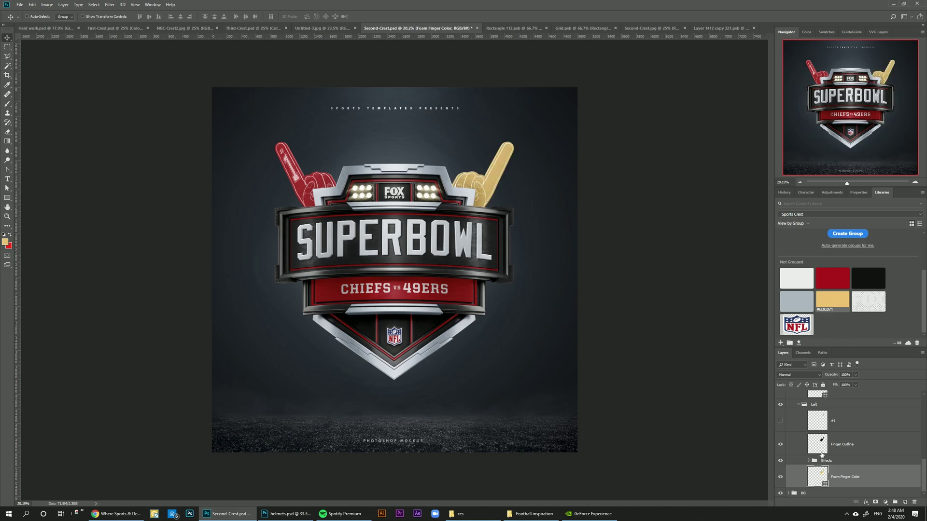
left_click(794, 422)
left_click(783, 424)
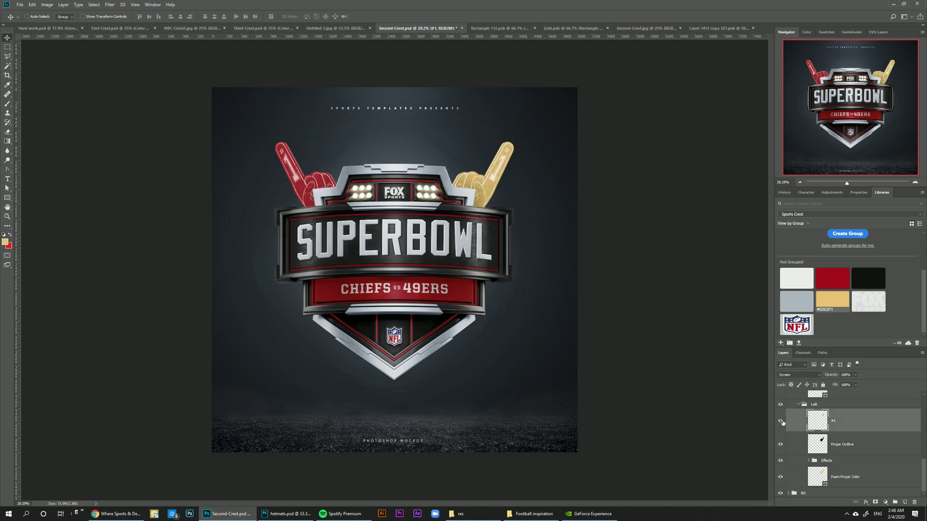
scroll(817, 464, "up", 3)
scroll(817, 465, "up", 5)
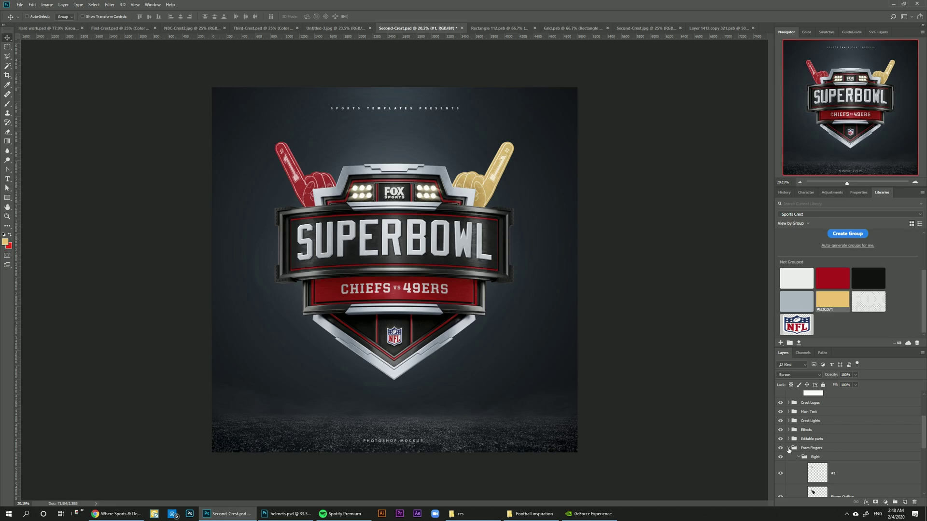
- Copy both team helmets with their shadow groups from helmets.psd into the mockup and place them on the ground below the crest
left_click(789, 450)
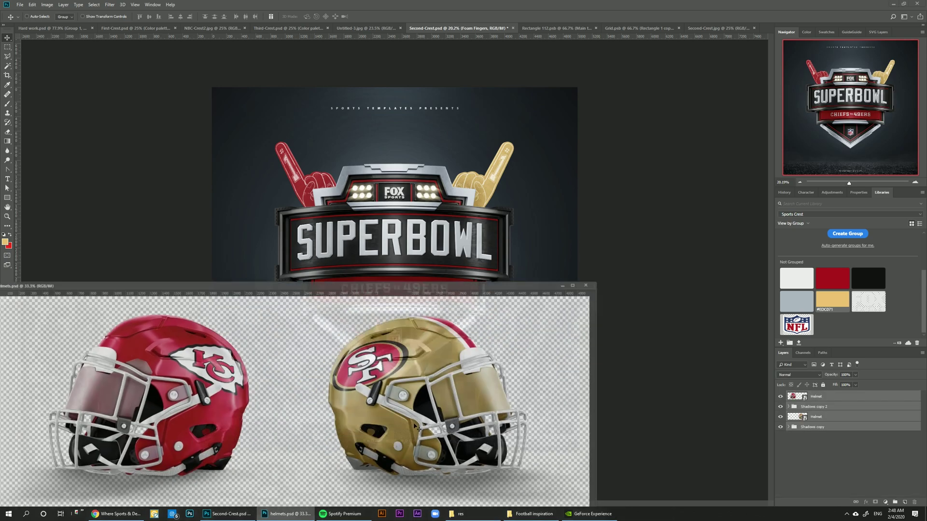
left_click(284, 514)
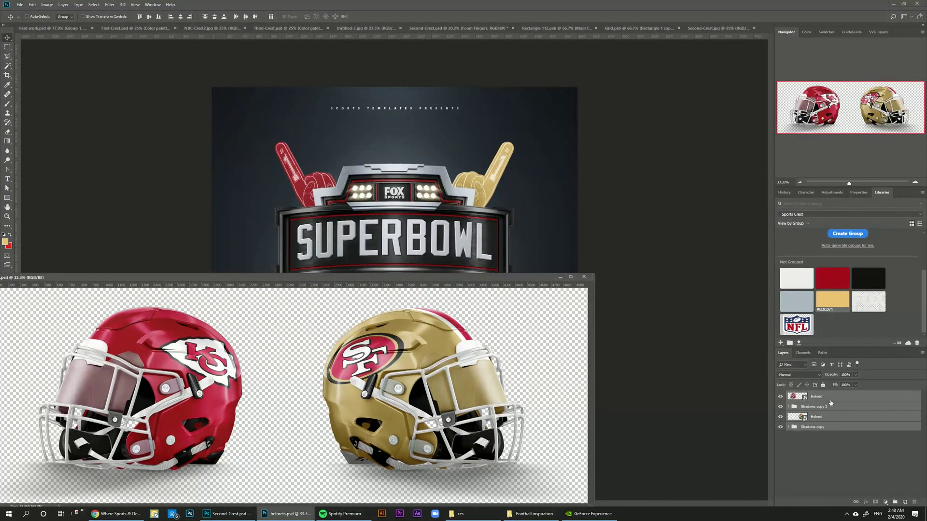
left_click_drag(828, 404, 437, 222)
left_click(560, 278)
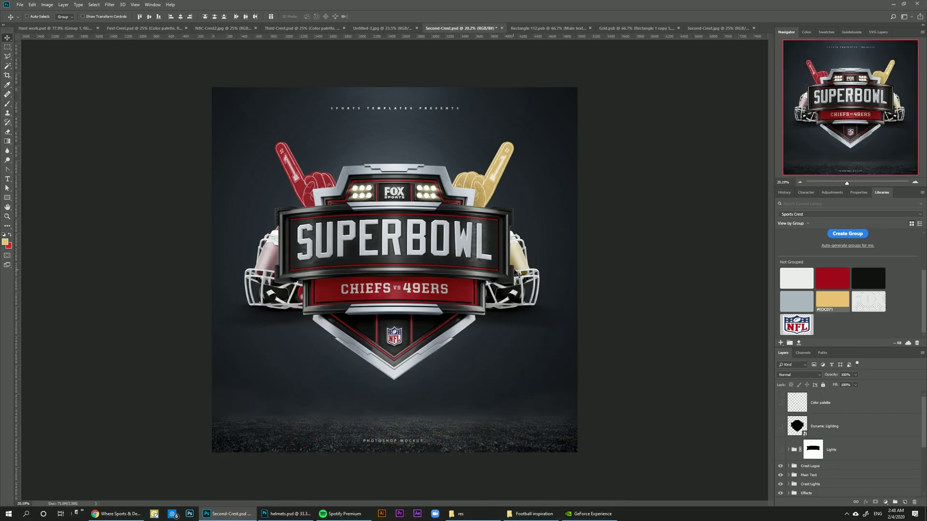
left_click_drag(515, 375, 515, 391)
- Select everything from the Foam Fingers group up to the Dynamic Lighting layer and raise the whole crest above the helmets
scroll(800, 445, "down", 2)
scroll(829, 458, "down", 3)
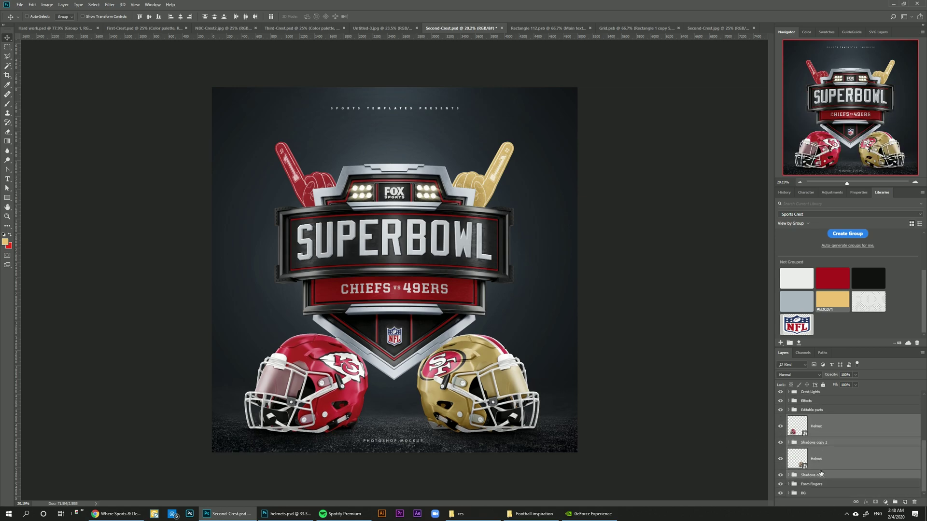
left_click(817, 484)
scroll(819, 448, "up", 5)
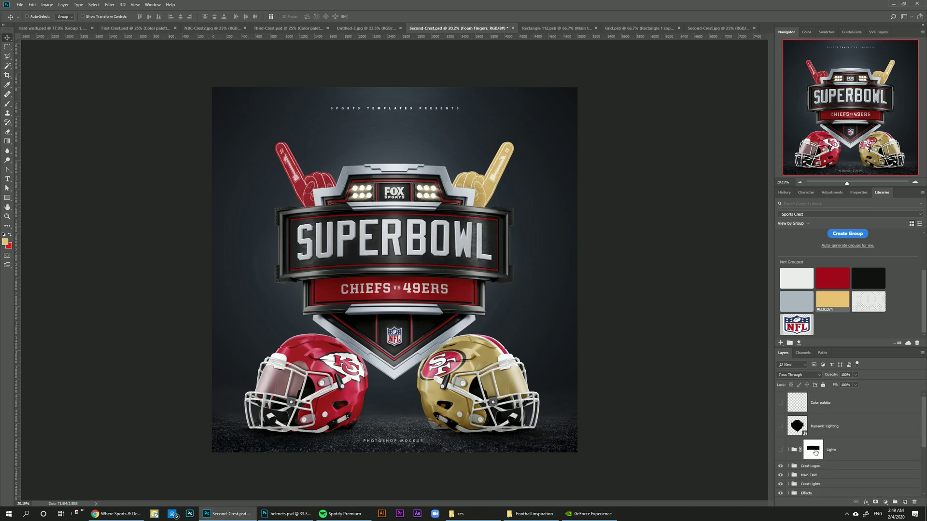
left_click_drag(386, 337, 386, 312)
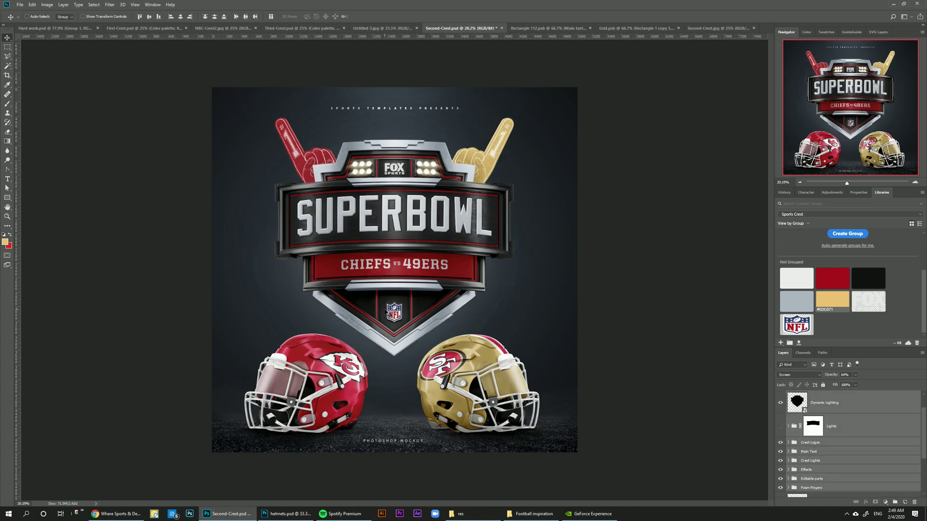
- Compare the crest with Dynamic Lighting hidden and shown, and open the layer's smart object contents
left_click(781, 403)
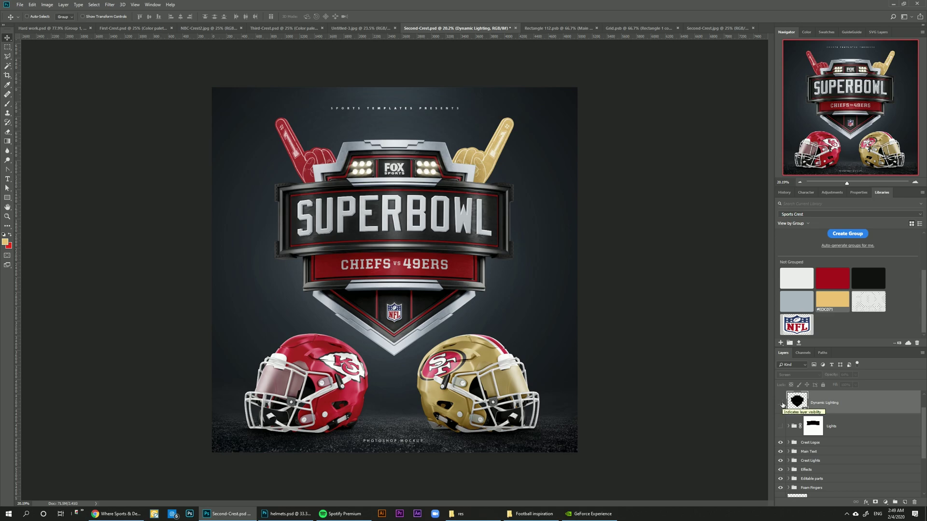
left_click(781, 403)
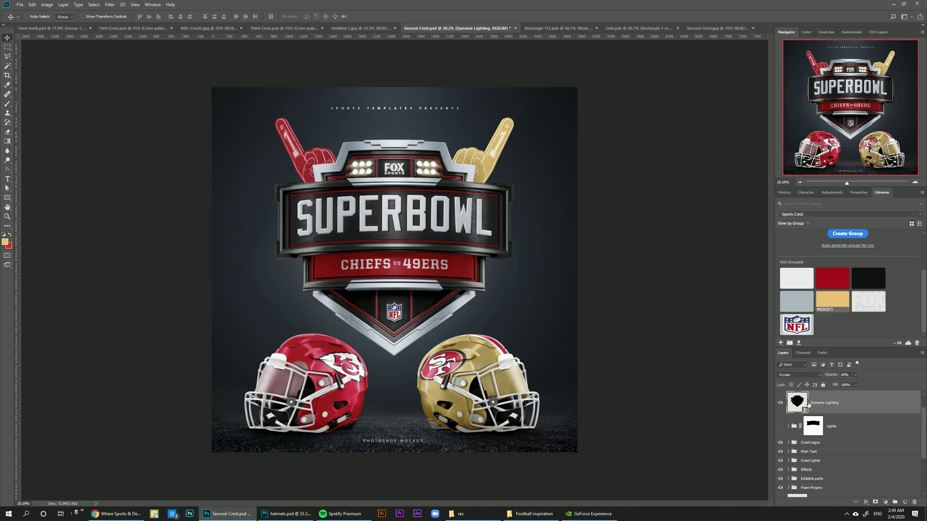
double_click(797, 404)
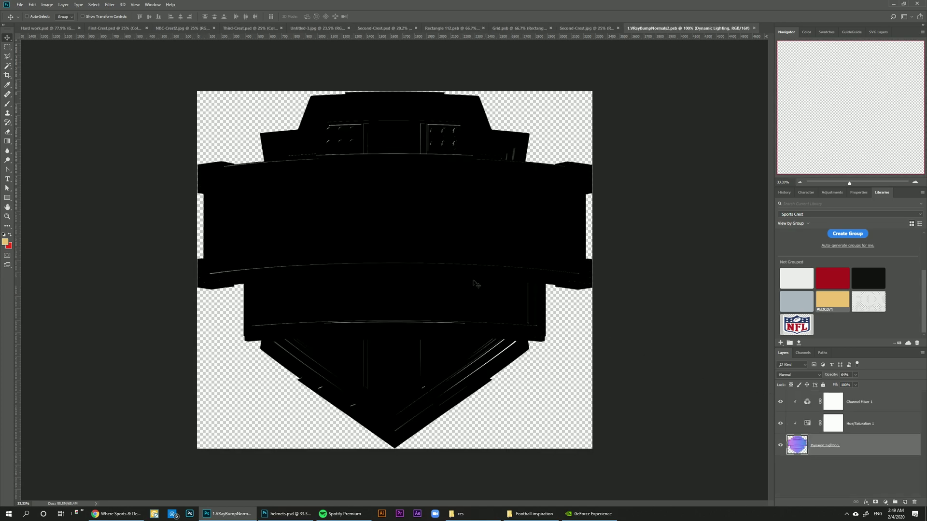
- Set the Channel Mixer 1 red to -98% and shift the Hue/Saturation 1 hue slightly higher
left_click(807, 402)
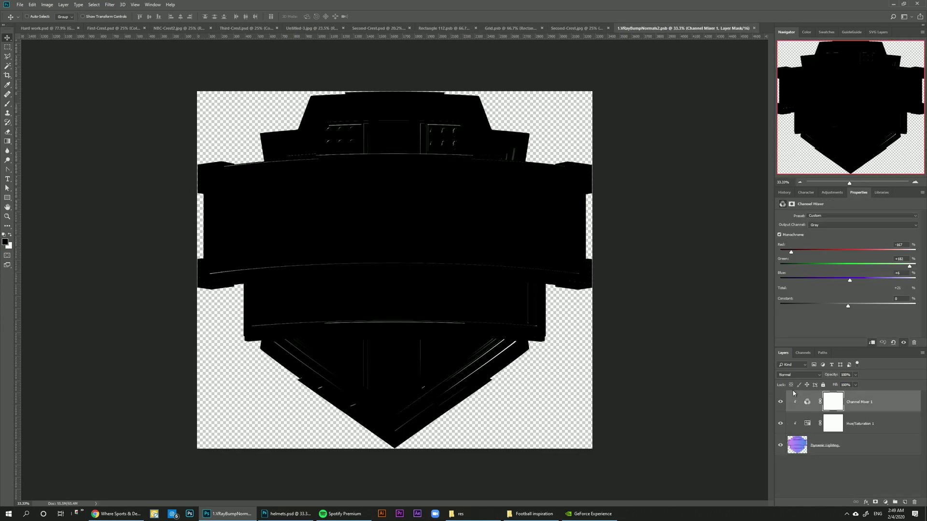
left_click_drag(791, 252, 814, 254)
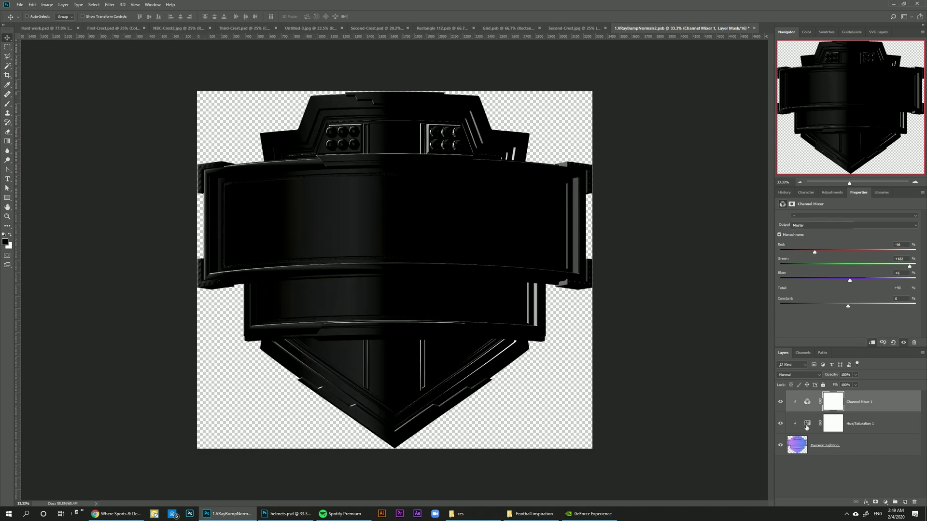
left_click(808, 425)
mouse_move(888, 242)
left_mouse_down()
mouse_move(778, 243)
mouse_move(896, 244)
left_mouse_up()
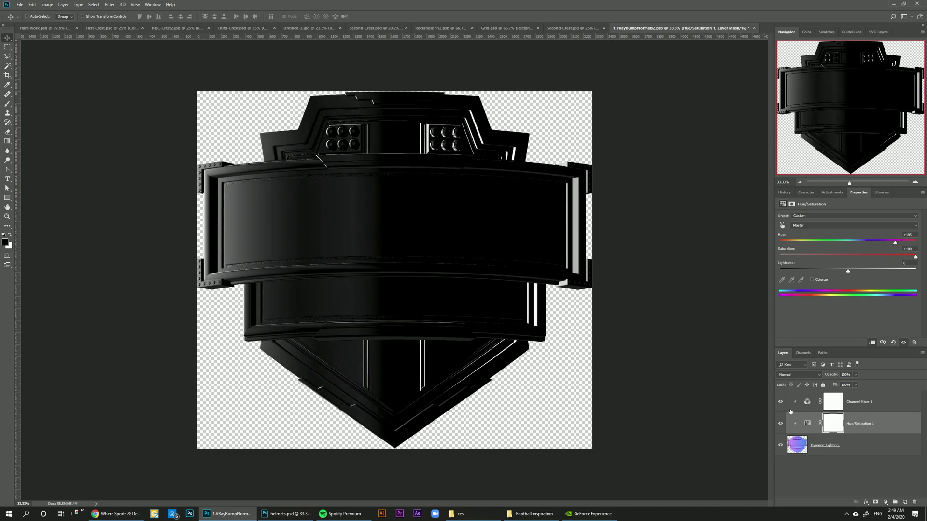
- Fine-tune Channel Mixer 1 with red about -99%, green about +138% and blue +28%, and close the lighting document
left_click(807, 402)
left_click_drag(815, 252, 814, 252)
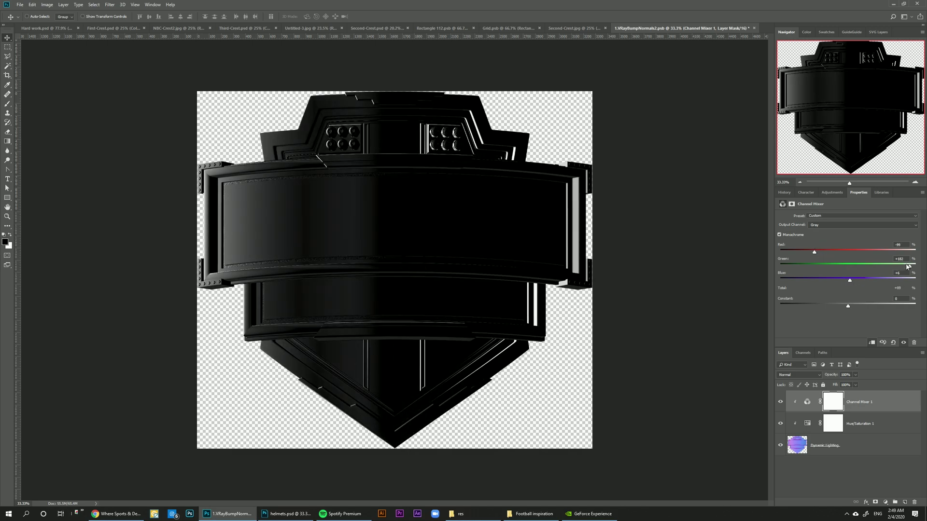
left_click_drag(909, 266, 894, 266)
left_click_drag(850, 280, 857, 280)
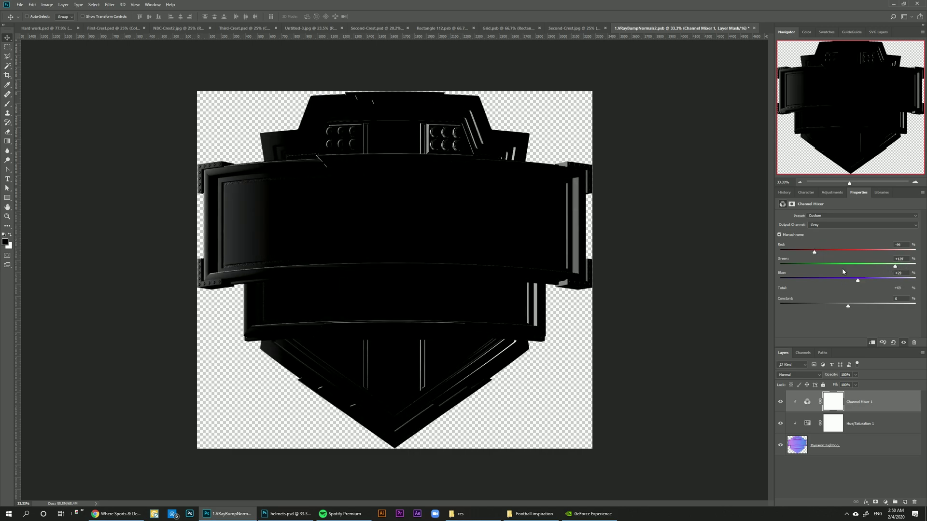
left_click(754, 28)
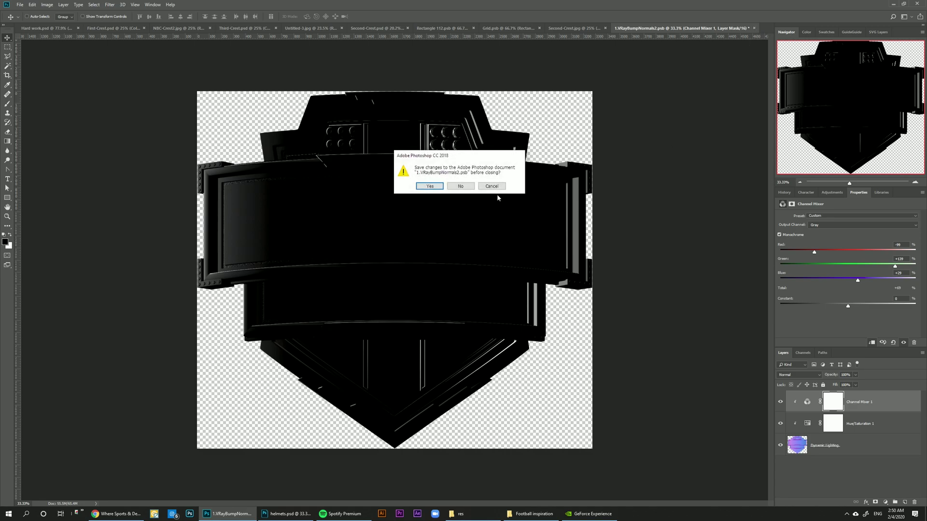
left_click(459, 188)
- Examine the crest up close with the Dynamic Lighting layer hidden and shown again
left_click(851, 183)
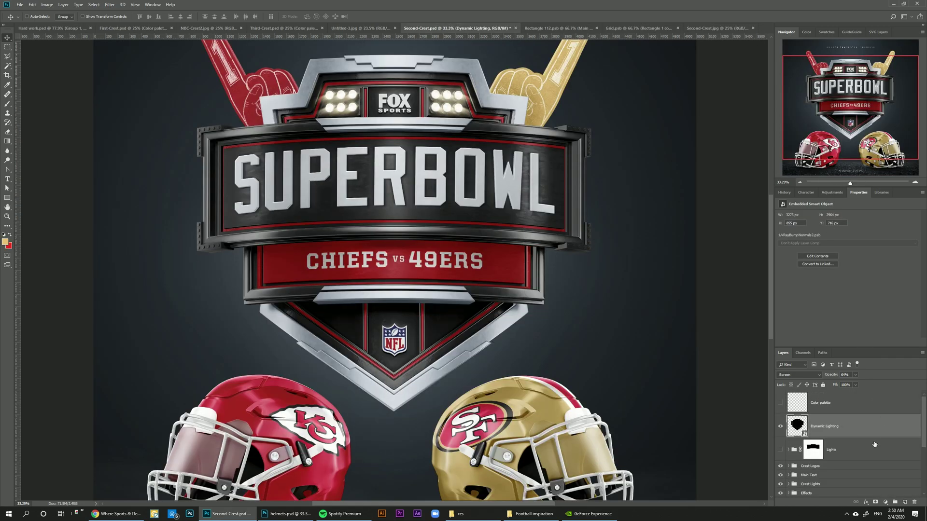
left_click(781, 427)
left_click(781, 426)
- Colorize the Dynamic Lighting layer with a Hue/Saturation adjustment and try different hues, ending at 305
left_click(47, 5)
mouse_move(63, 24)
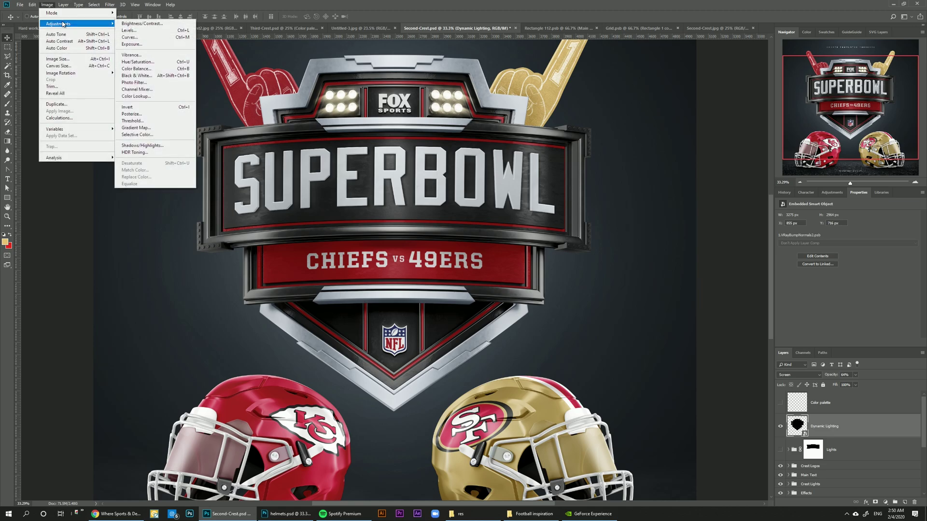
left_click(174, 64)
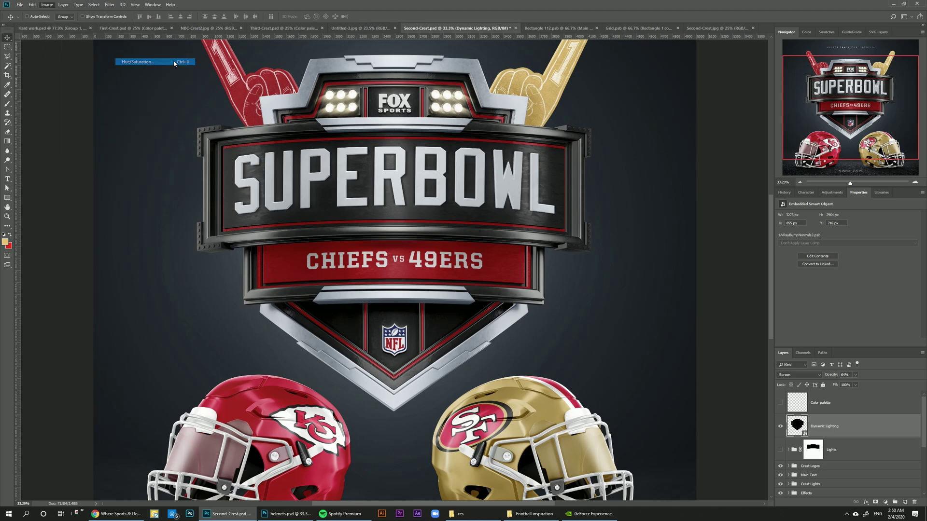
left_click(516, 211)
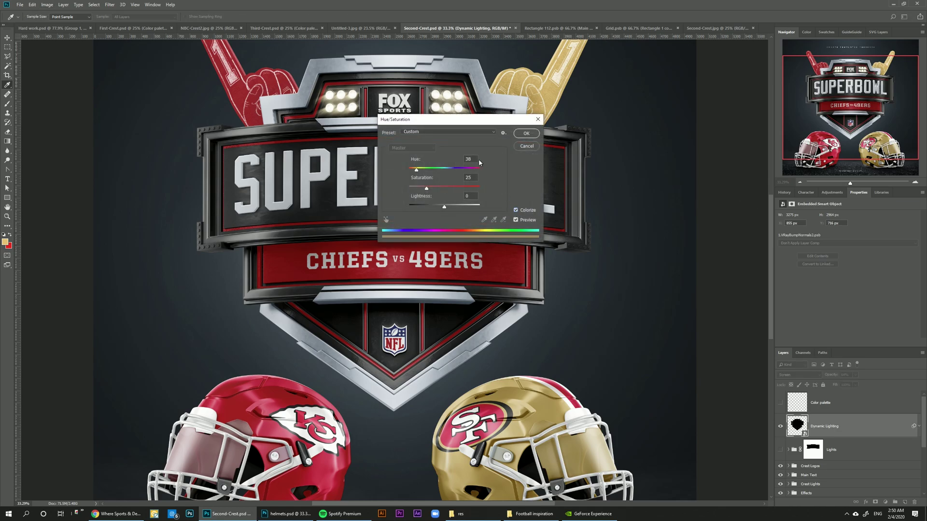
left_click_drag(456, 122, 803, 155)
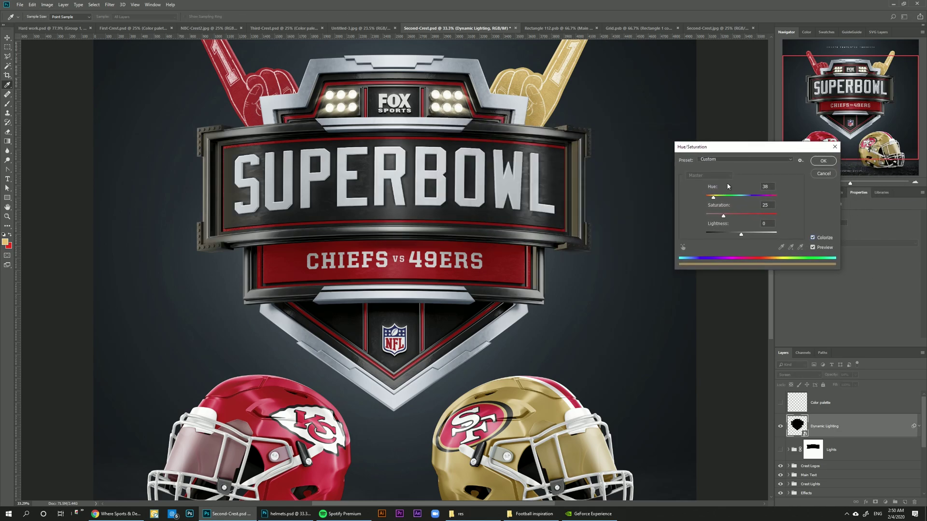
left_click_drag(714, 198, 718, 199)
left_click(744, 198)
left_click(757, 198)
left_click(766, 198)
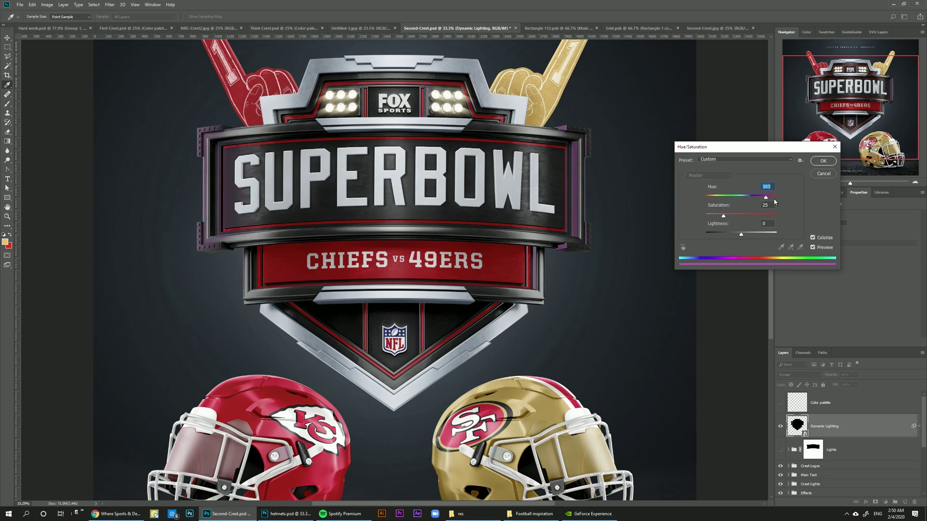